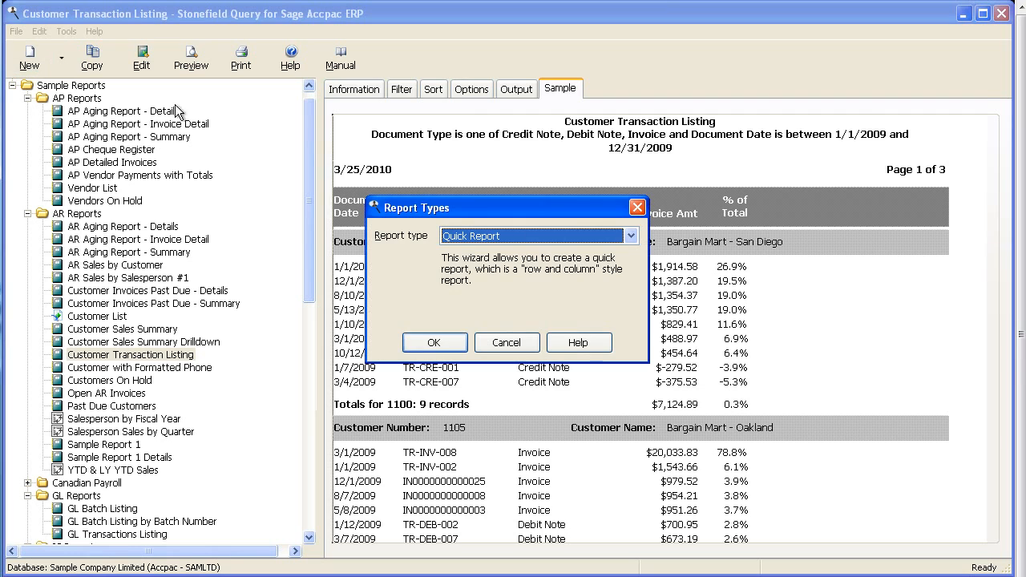
{"action": "left_click", "coordinate": [632, 236]}
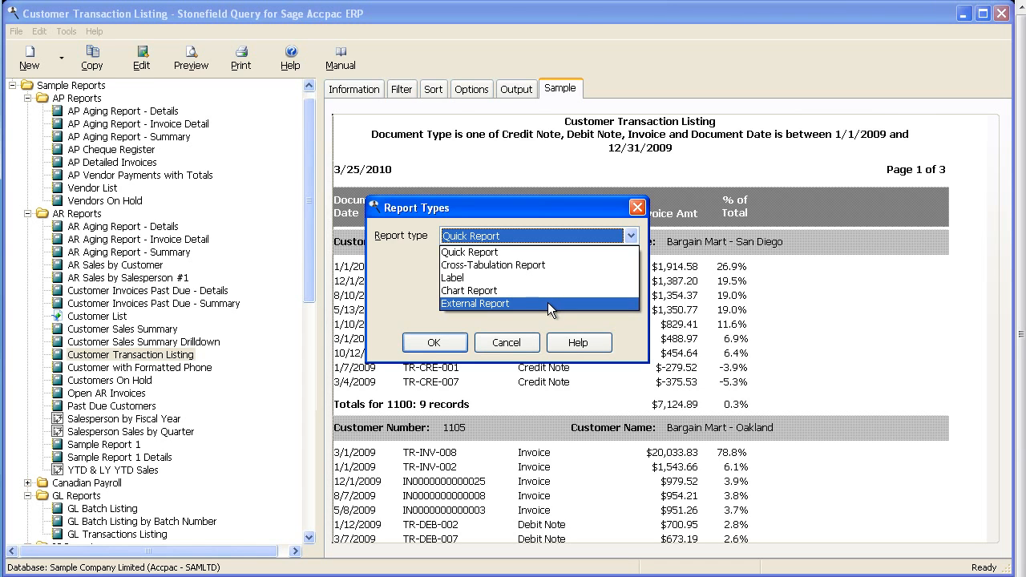
{"action": "left_click", "coordinate": [504, 249]}
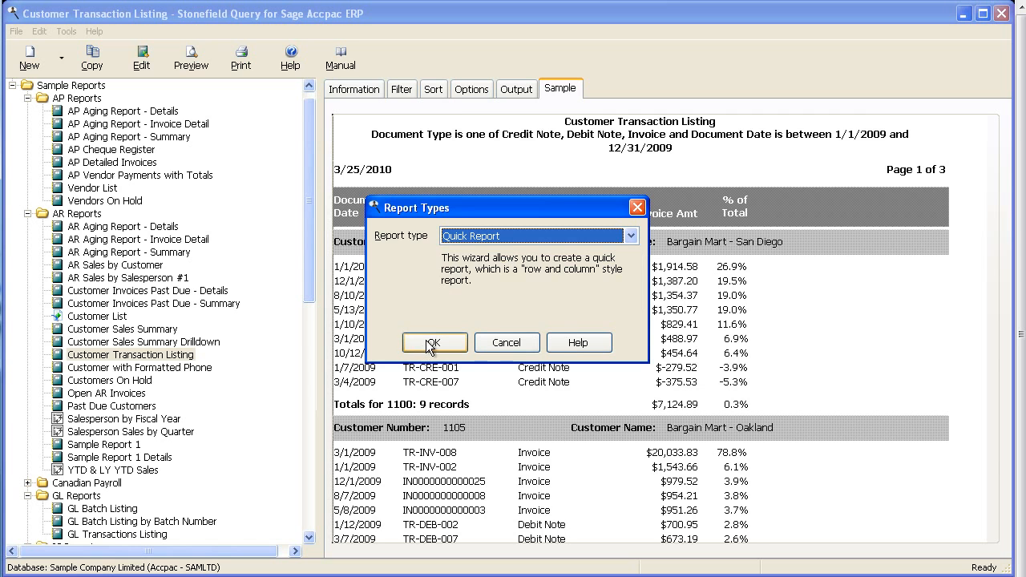
{"action": "left_click", "coordinate": [430, 343]}
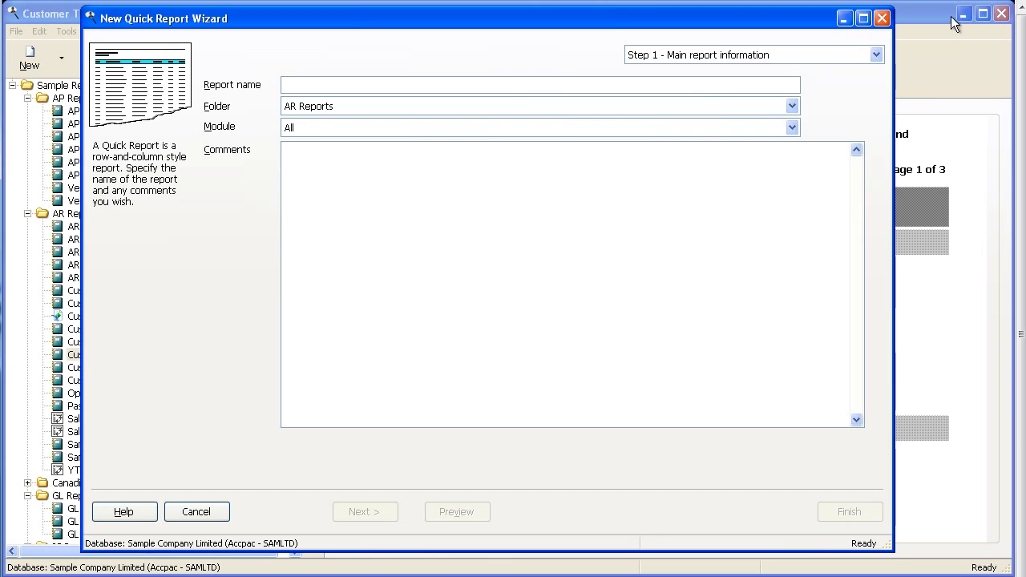
{"action": "left_click", "coordinate": [878, 55]}
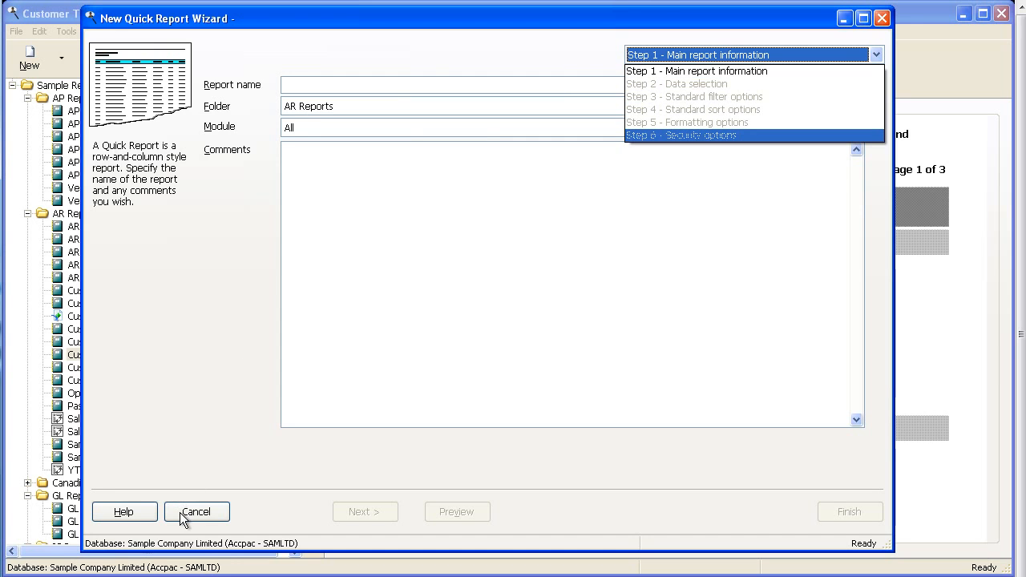
{"action": "left_click", "coordinate": [207, 513]}
{"action": "left_click", "coordinate": [207, 514]}
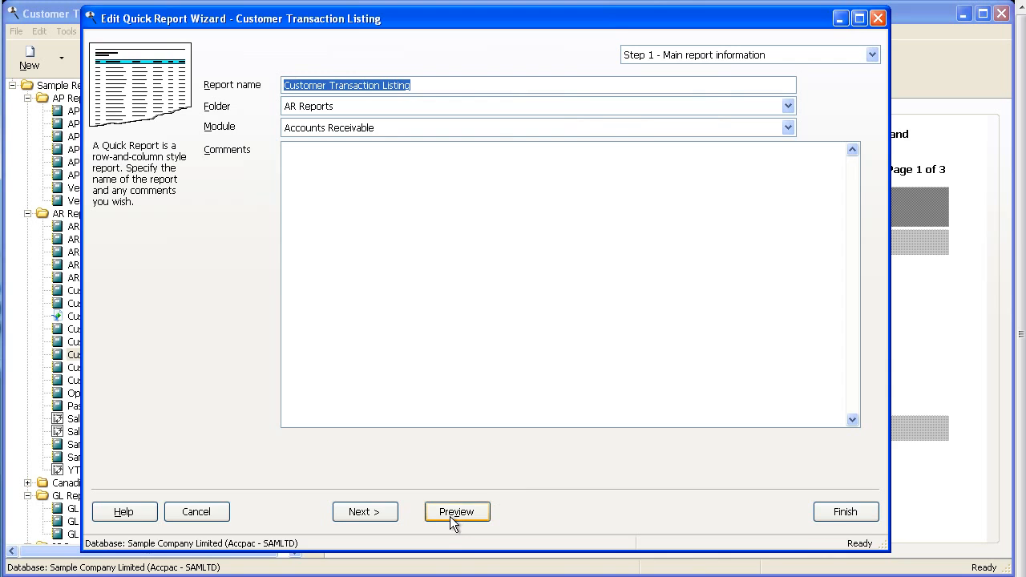
Step: Preview the Customer Transaction Listing for document dates between 1/1/2009 and 12/31/2009
{"action": "left_click", "coordinate": [454, 511]}
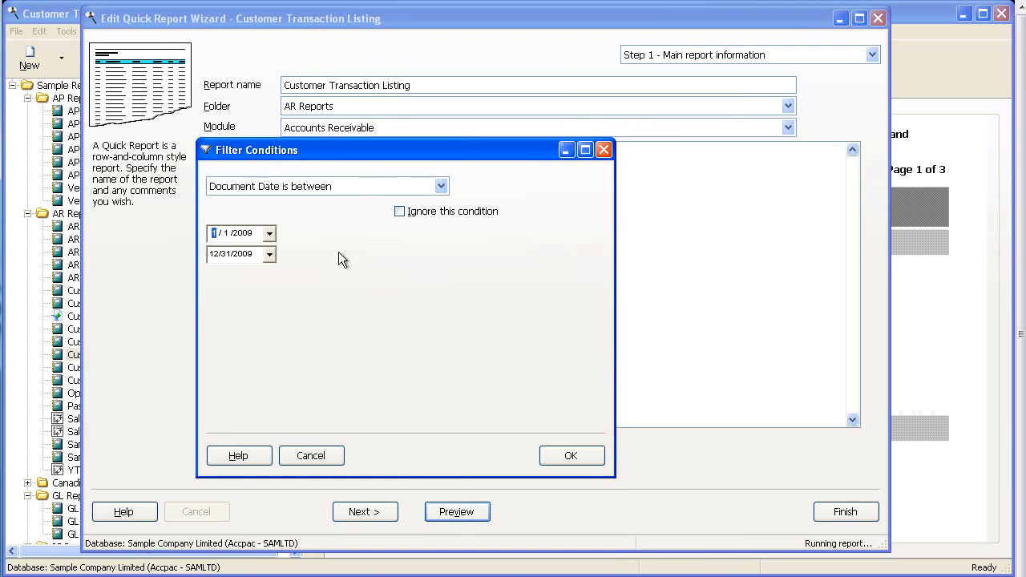
{"action": "left_click", "coordinate": [271, 233]}
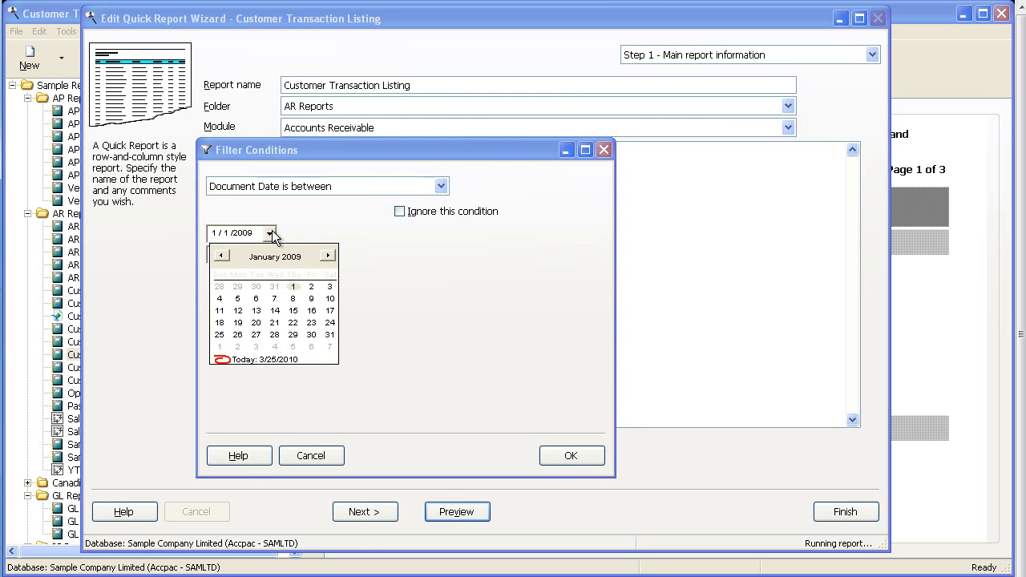
{"action": "left_click", "coordinate": [293, 285]}
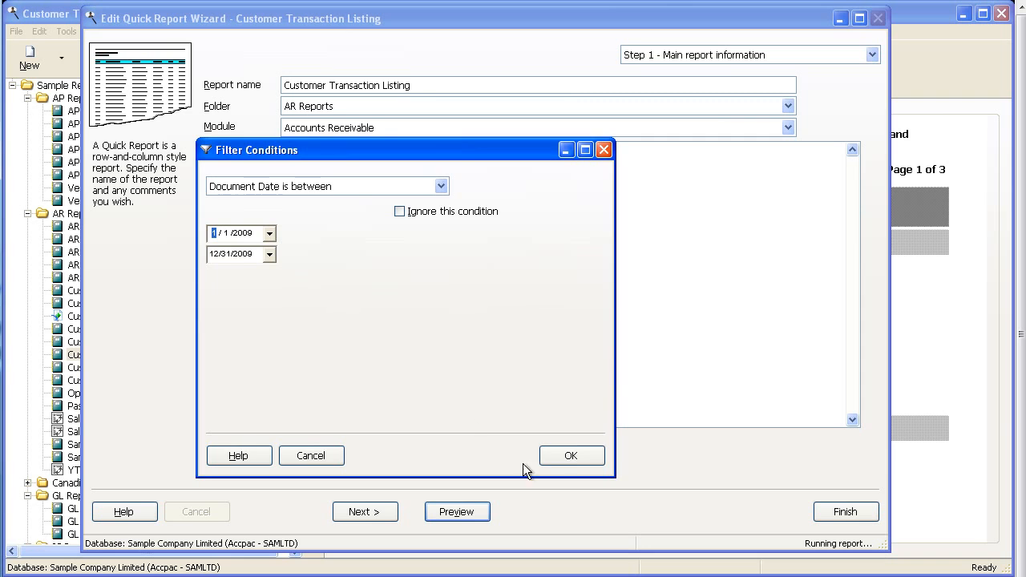
{"action": "left_click", "coordinate": [571, 459]}
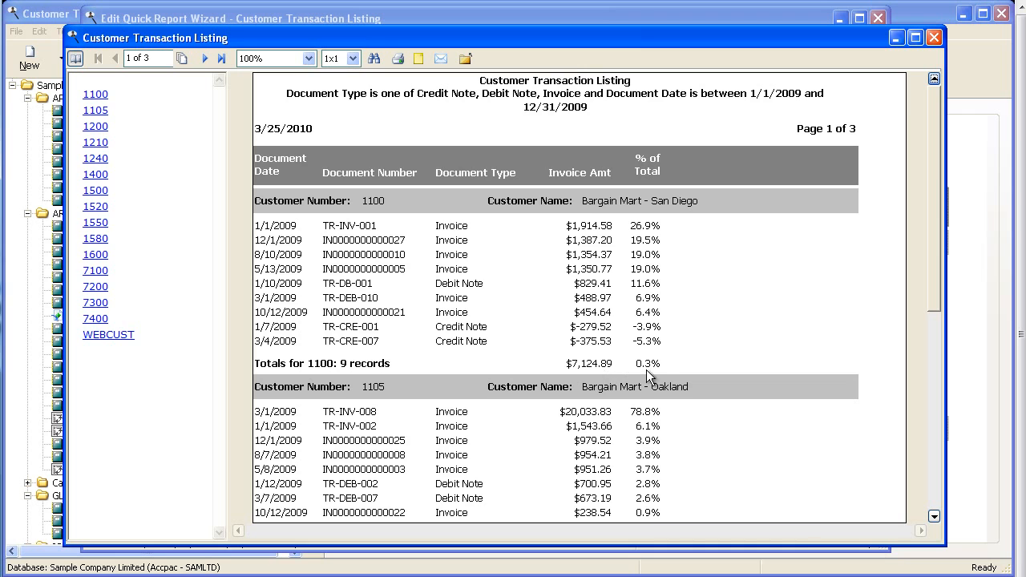
Step: Page through the report preview, jump to the CanAm Industries and Bargain Mart - San Diego groups, and close the preview
{"action": "left_click", "coordinate": [204, 58]}
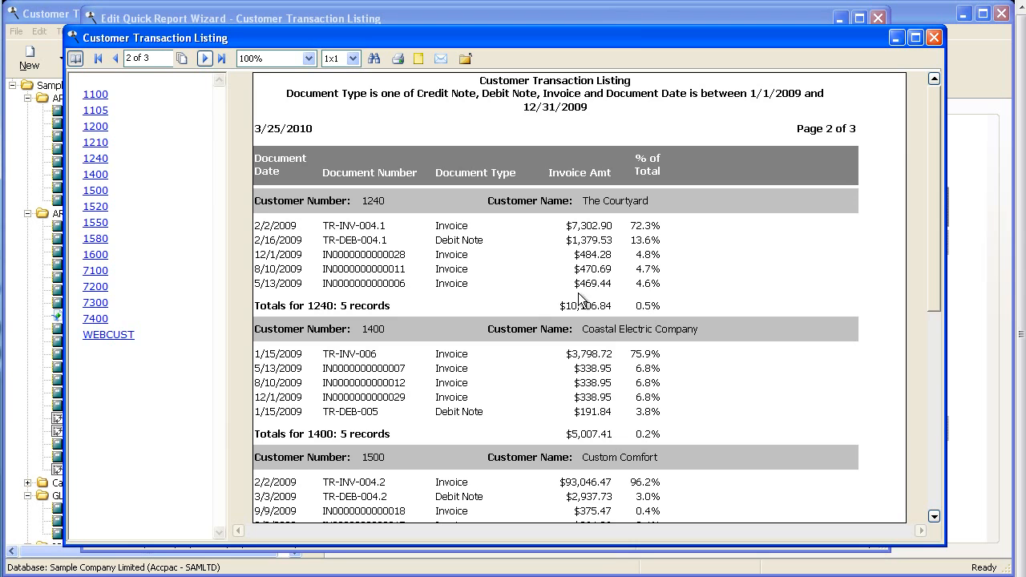
{"action": "left_click", "coordinate": [222, 59]}
{"action": "mouse_move", "coordinate": [937, 197]}
{"action": "left_mouse_down"}
{"action": "mouse_move", "coordinate": [934, 389]}
{"action": "mouse_move", "coordinate": [921, 189]}
{"action": "left_mouse_up"}
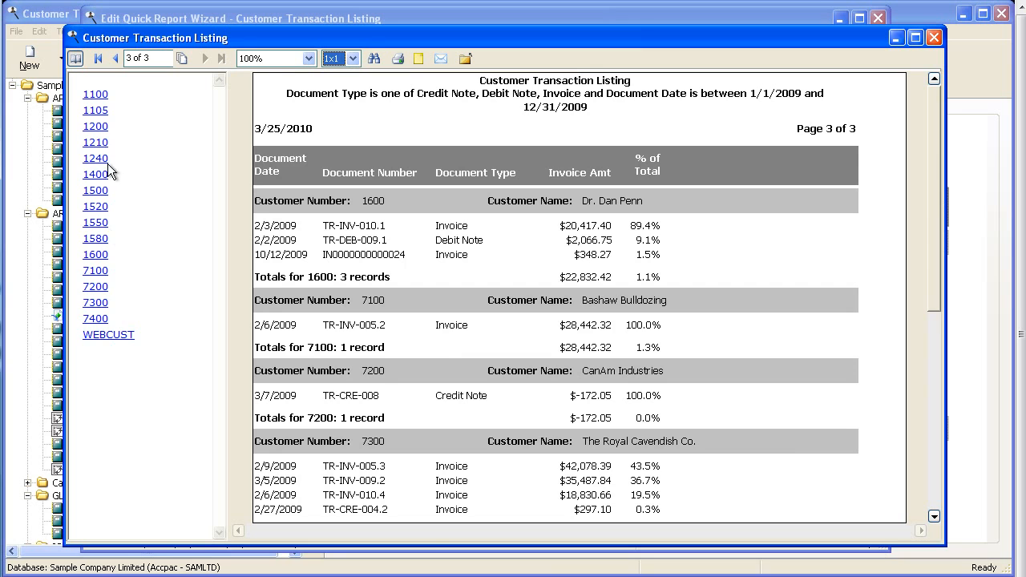
{"action": "left_click", "coordinate": [95, 291]}
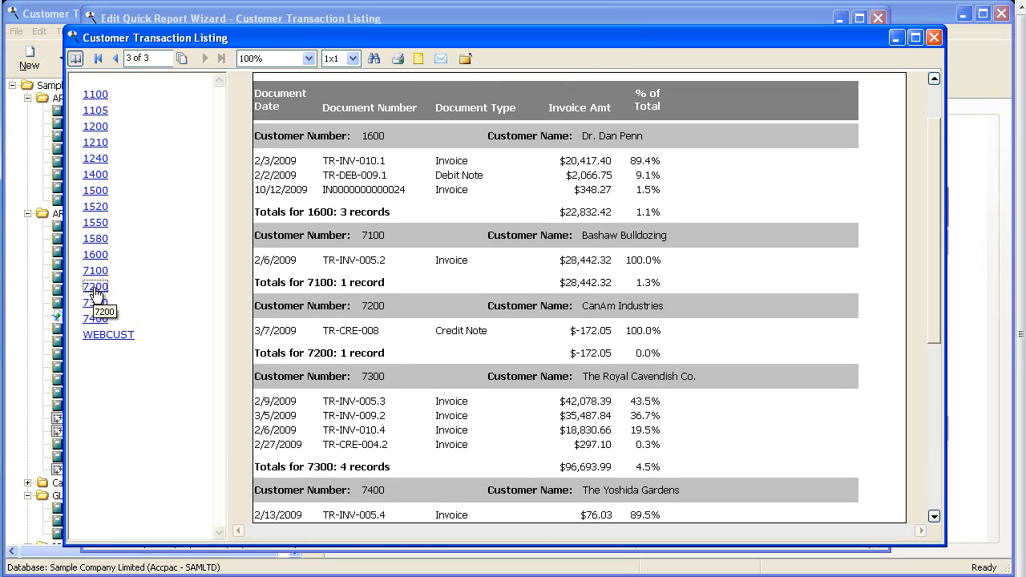
{"action": "left_click", "coordinate": [95, 94]}
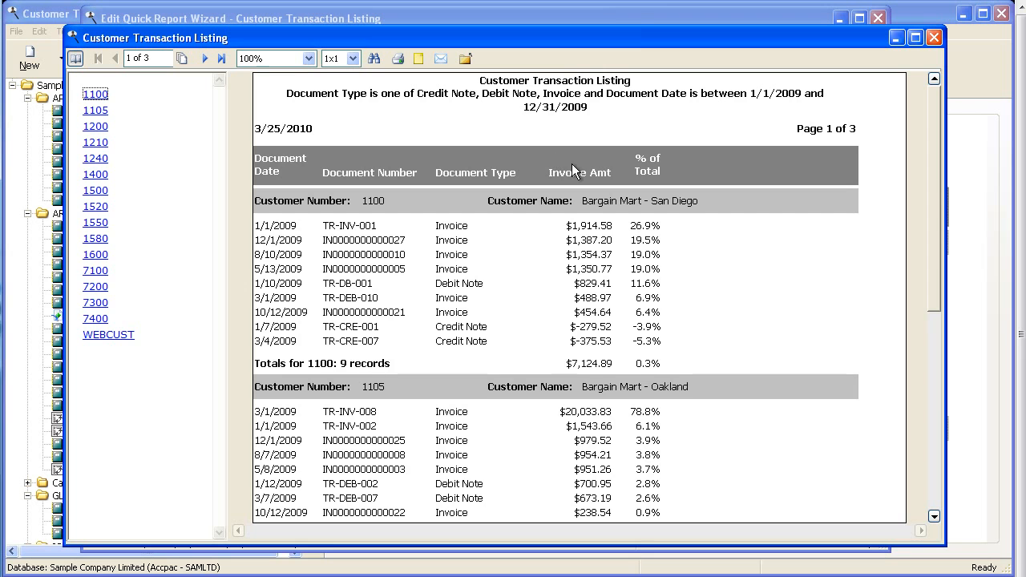
{"action": "left_click", "coordinate": [465, 59]}
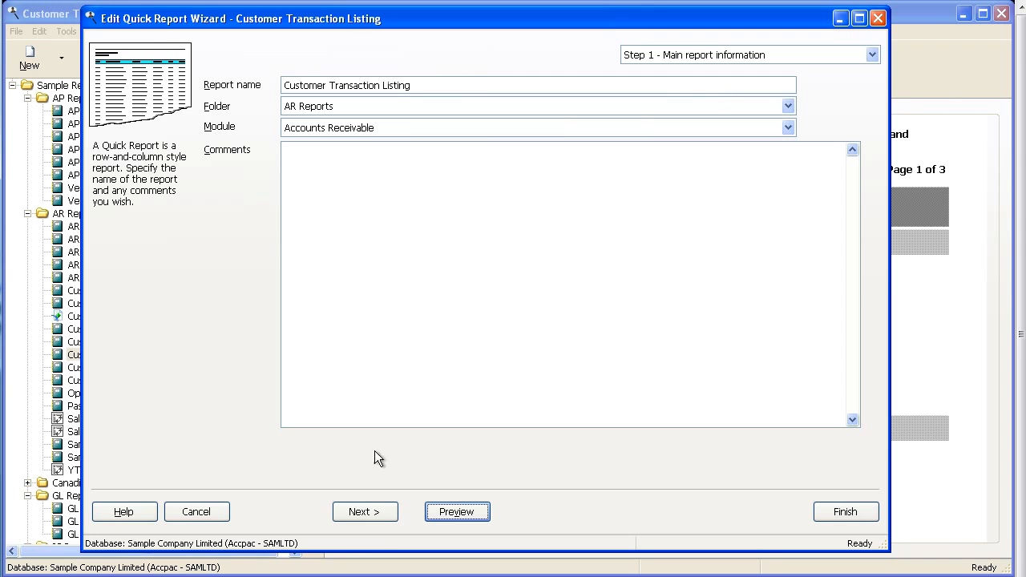
Step: Examine the grouping properties of the Customer Number field in the report's data selection without changing them
{"action": "left_click", "coordinate": [376, 503]}
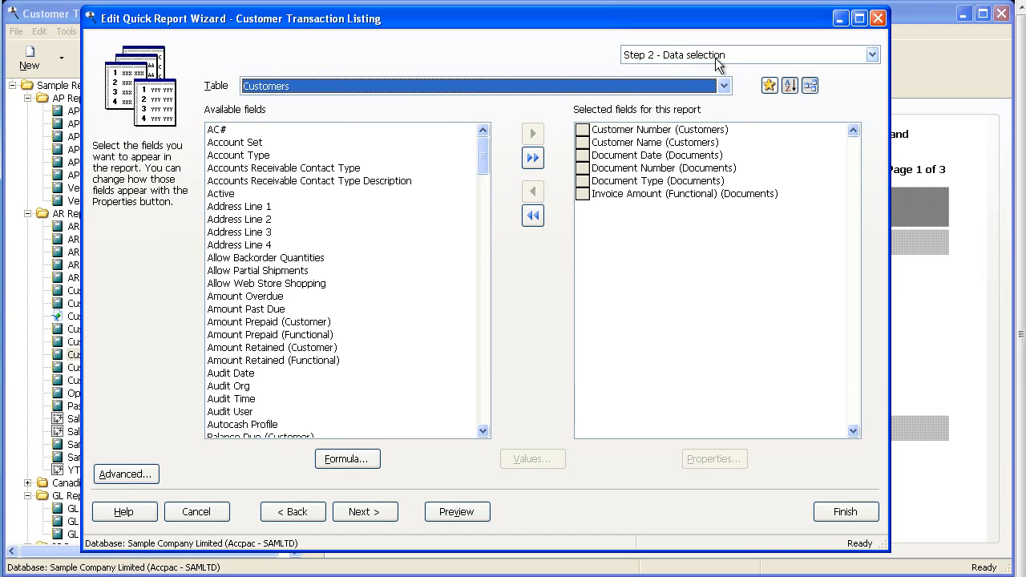
{"action": "left_click", "coordinate": [648, 133]}
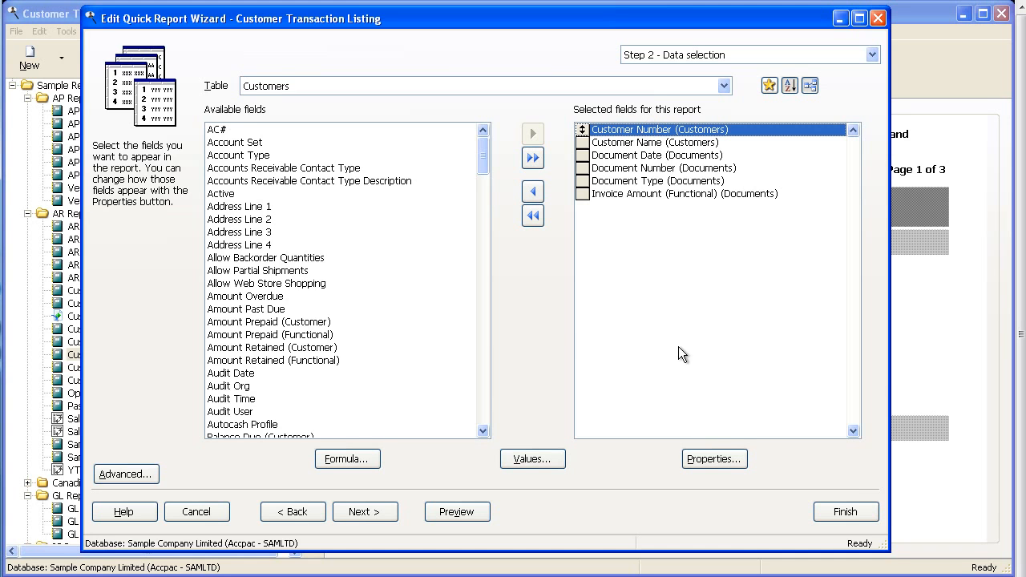
{"action": "left_click", "coordinate": [713, 459]}
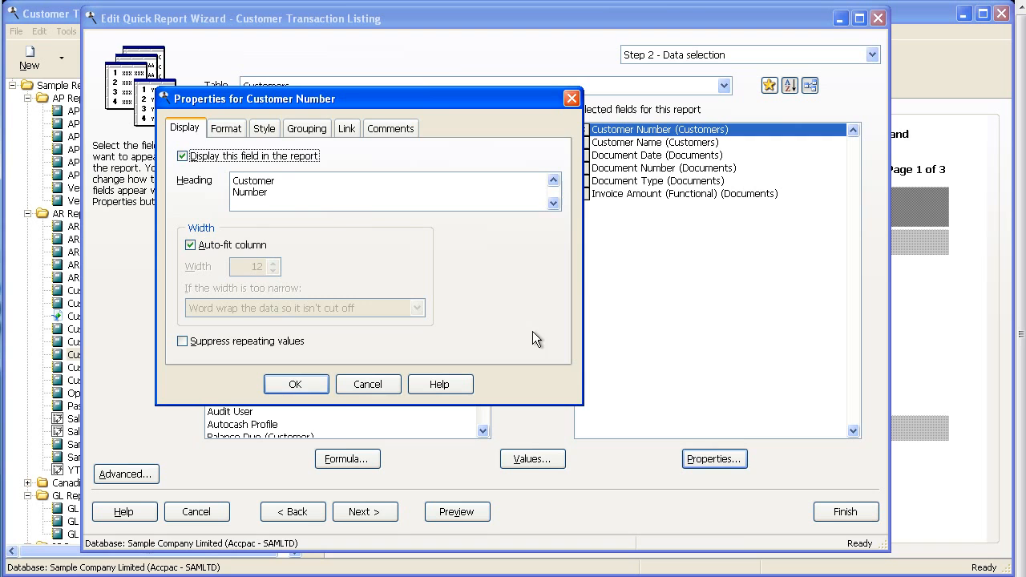
{"action": "left_click", "coordinate": [303, 128]}
{"action": "left_click", "coordinate": [374, 385]}
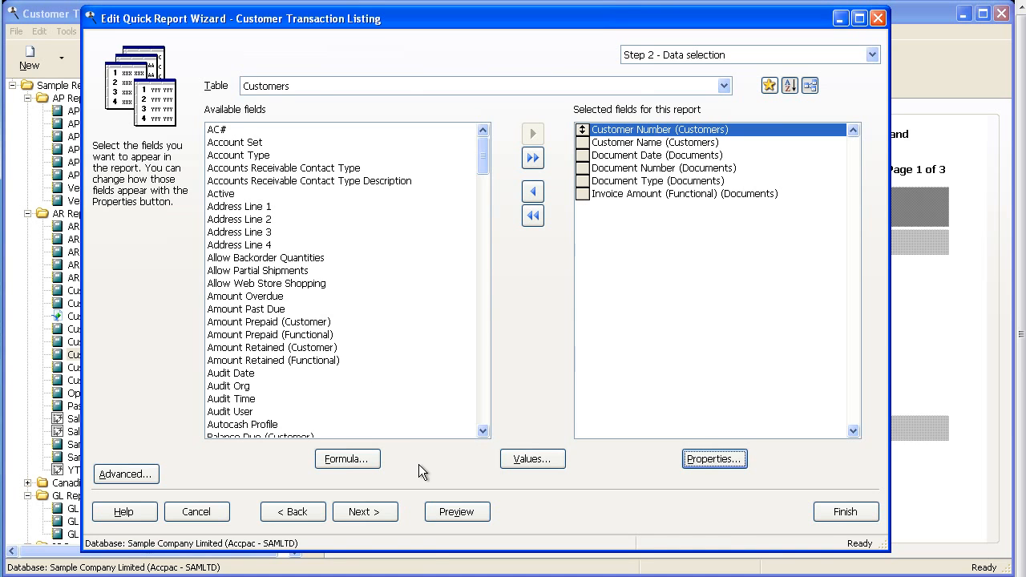
Step: Examine the report's filter conditions, including the Document Date condition, and leave the filter unchanged
{"action": "left_click", "coordinate": [365, 512]}
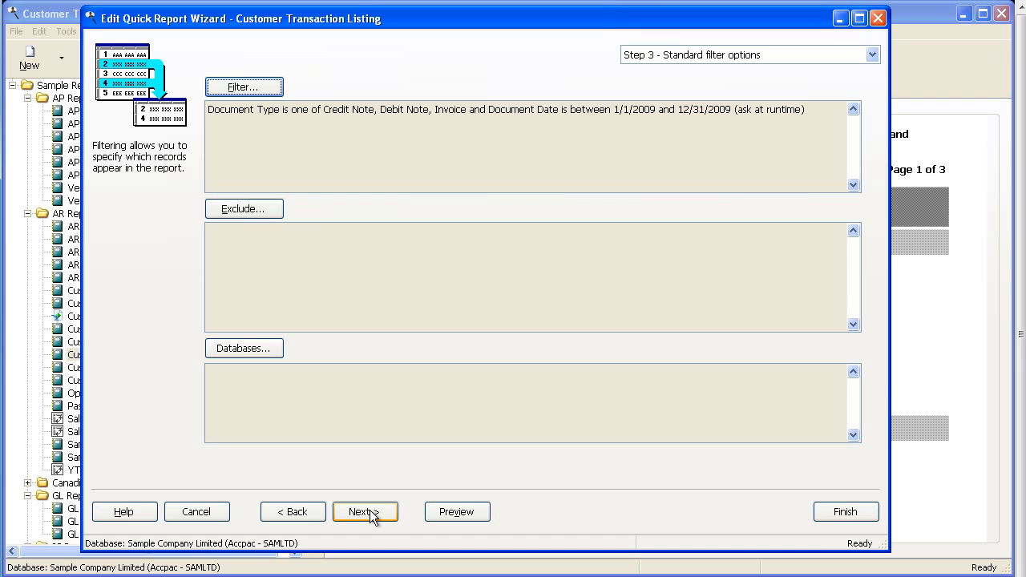
{"action": "left_click", "coordinate": [245, 88]}
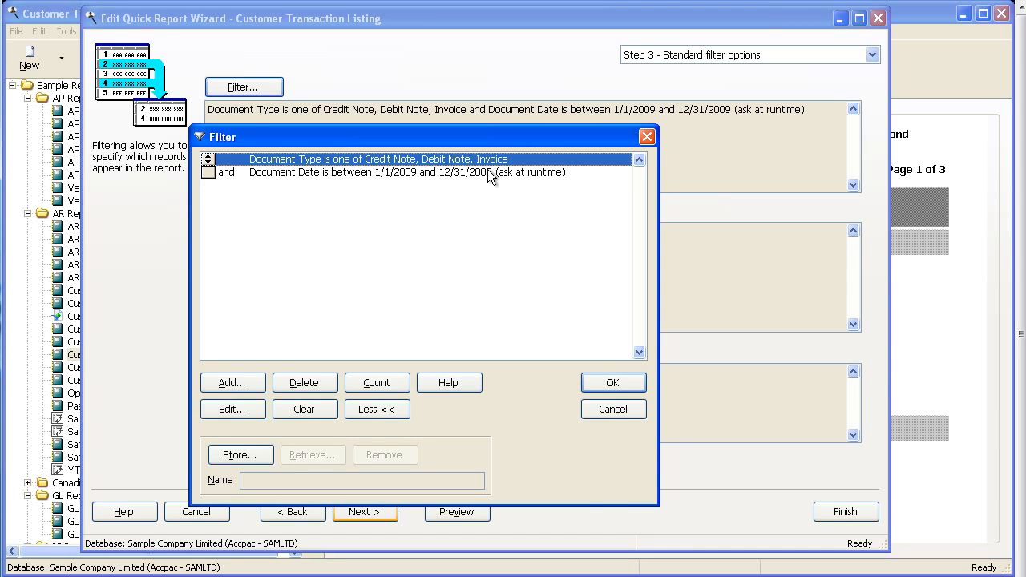
{"action": "left_click", "coordinate": [369, 172]}
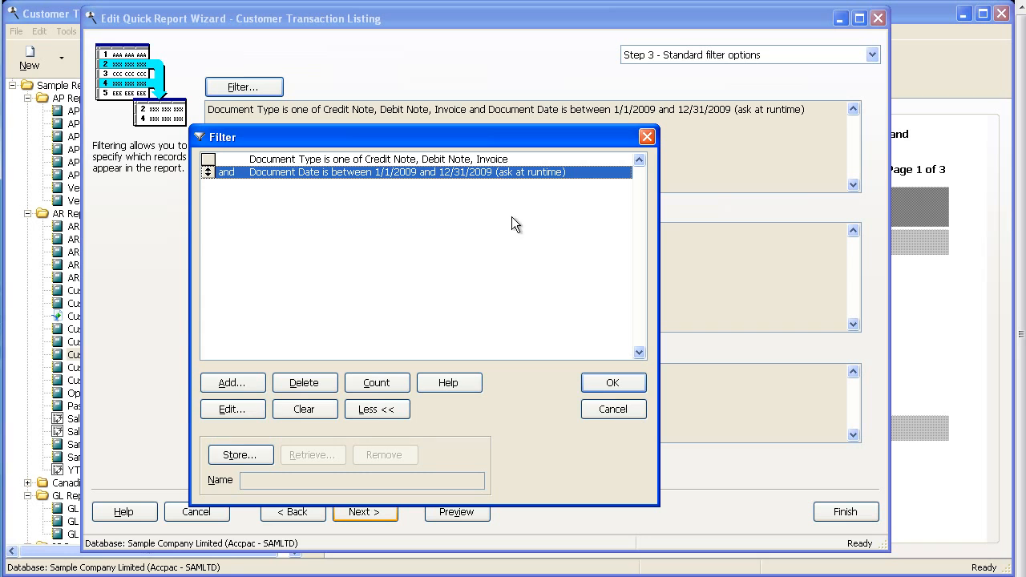
{"action": "left_click", "coordinate": [600, 413]}
Step: Look through the report's sort, formatting and security options
{"action": "left_click", "coordinate": [383, 511]}
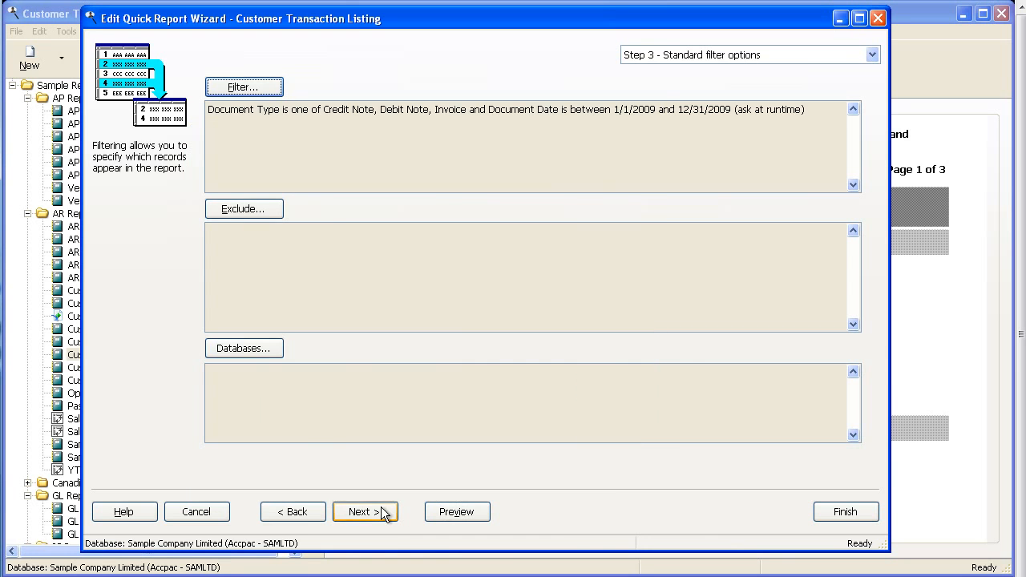
{"action": "left_click", "coordinate": [382, 513]}
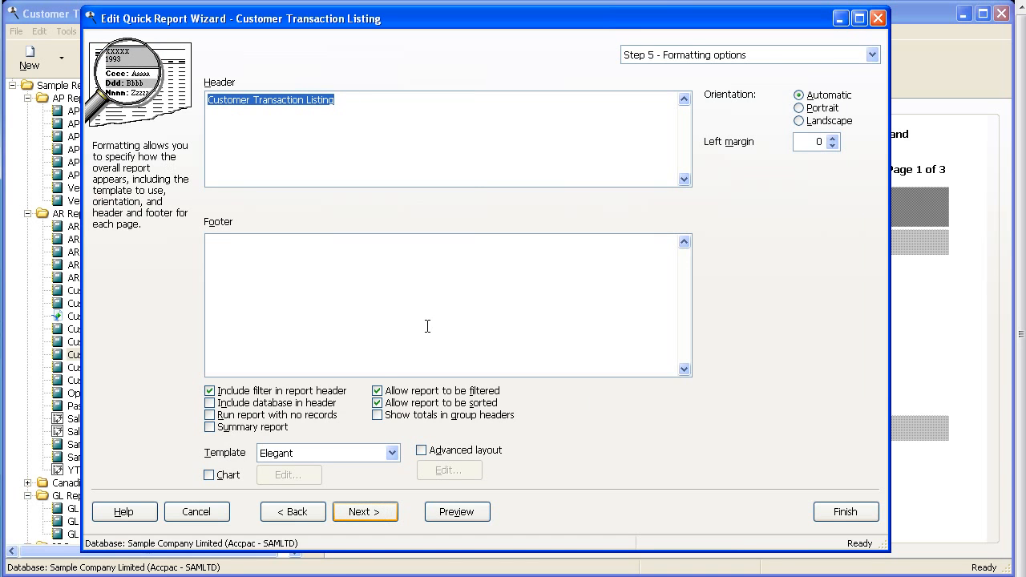
{"action": "left_click", "coordinate": [371, 519]}
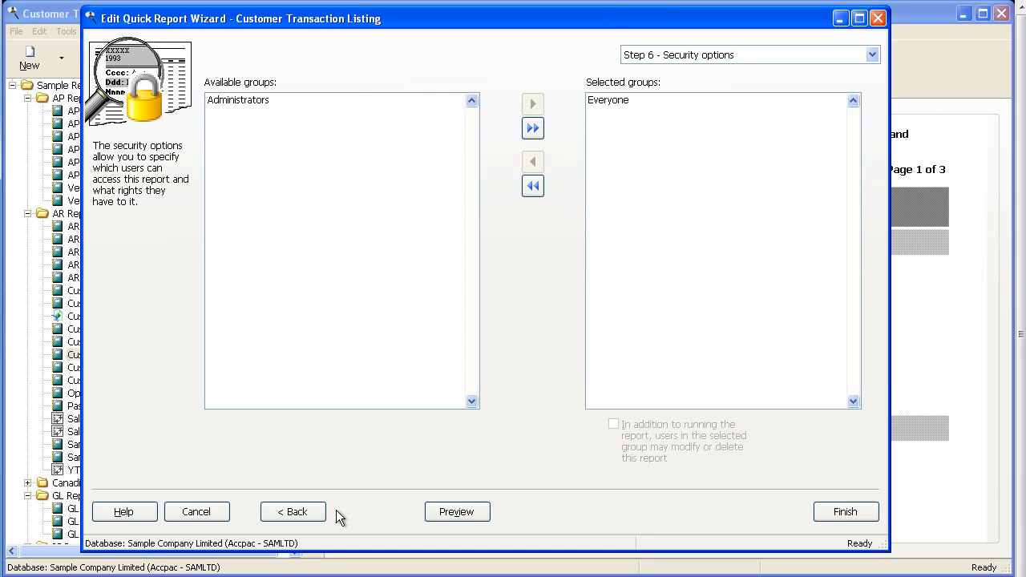
Step: Turn the Customer Transaction Listing into a summary report and preview it with the existing document date range
{"action": "left_click", "coordinate": [290, 513]}
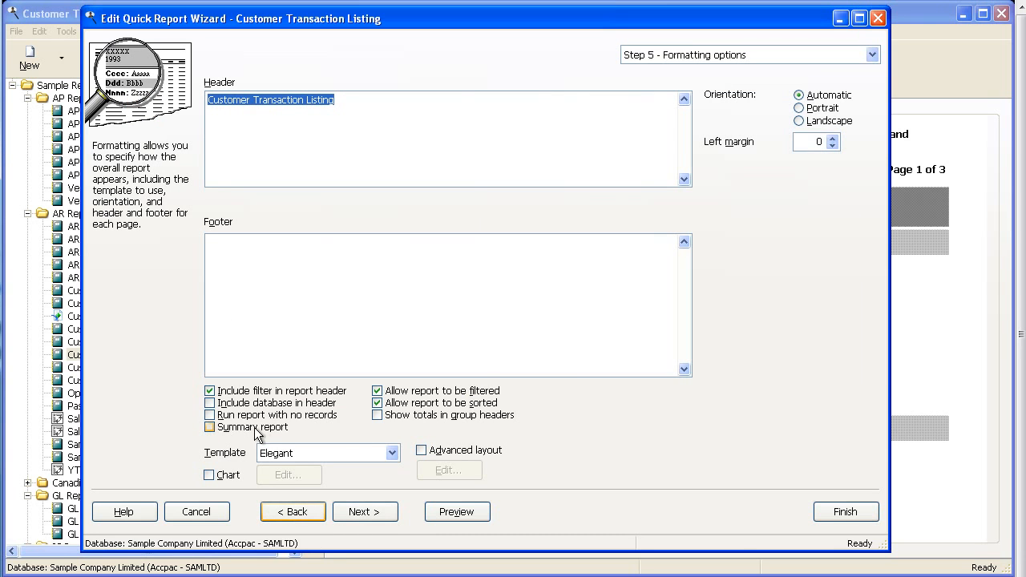
{"action": "left_click", "coordinate": [211, 427]}
{"action": "left_click", "coordinate": [454, 513]}
{"action": "left_click", "coordinate": [576, 454]}
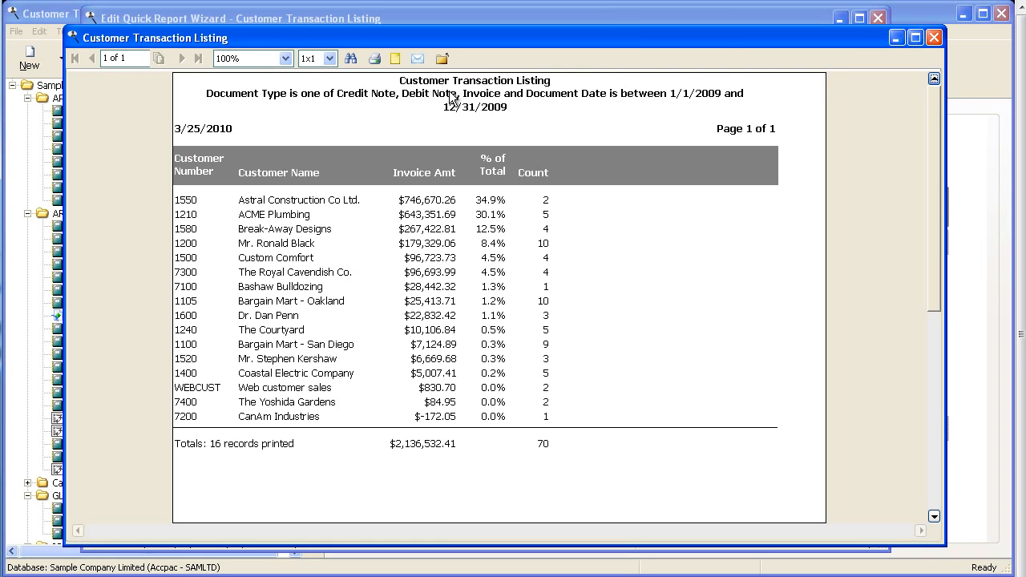
Step: Close the summary preview and save the changes to the Customer Transaction Listing
{"action": "left_click", "coordinate": [442, 60]}
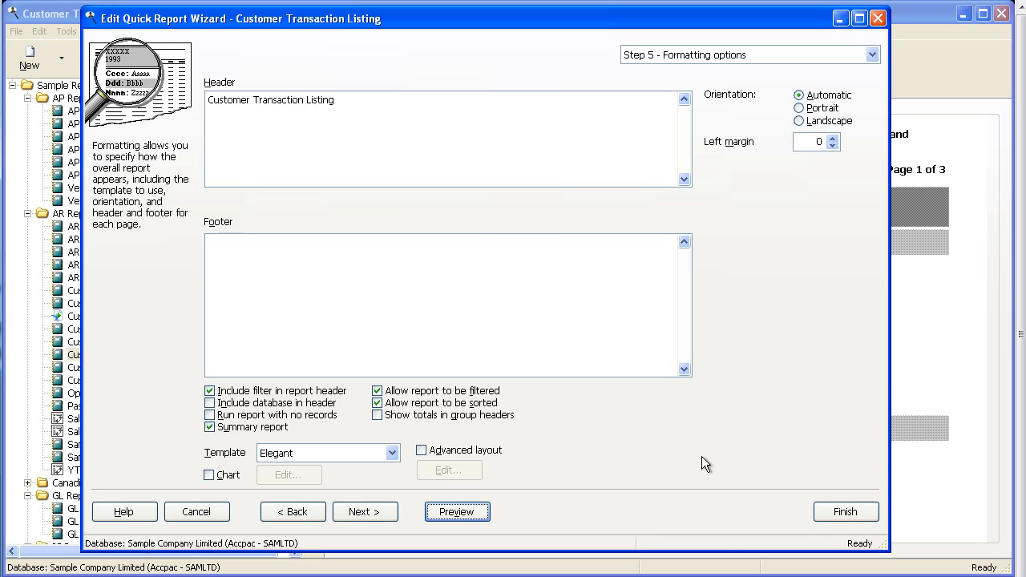
{"action": "left_click", "coordinate": [830, 513]}
{"action": "key", "text": "Return"}
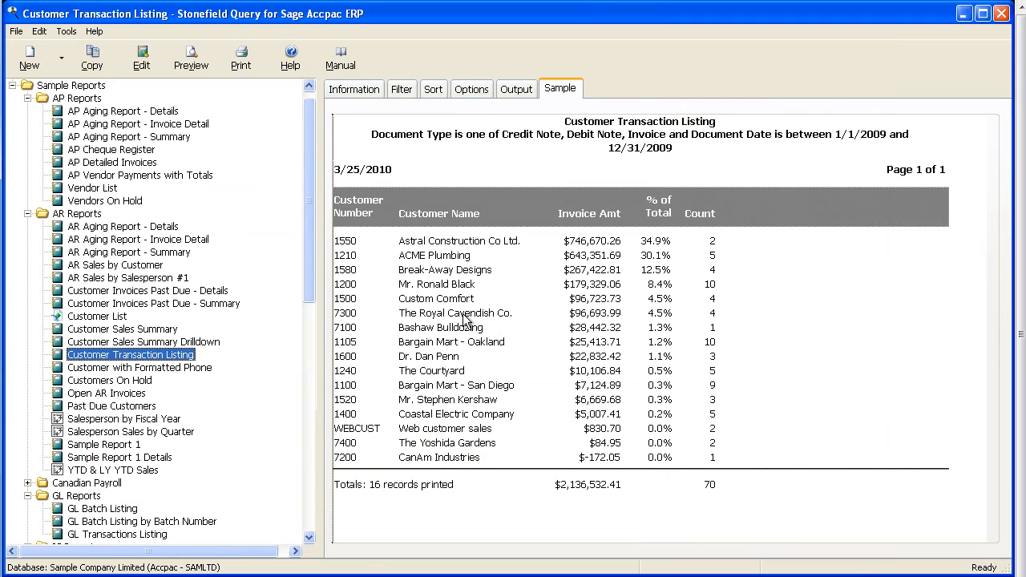
Step: Open AR Aging Report - Summary for editing and preview it
{"action": "left_click", "coordinate": [127, 253]}
{"action": "left_click", "coordinate": [142, 58]}
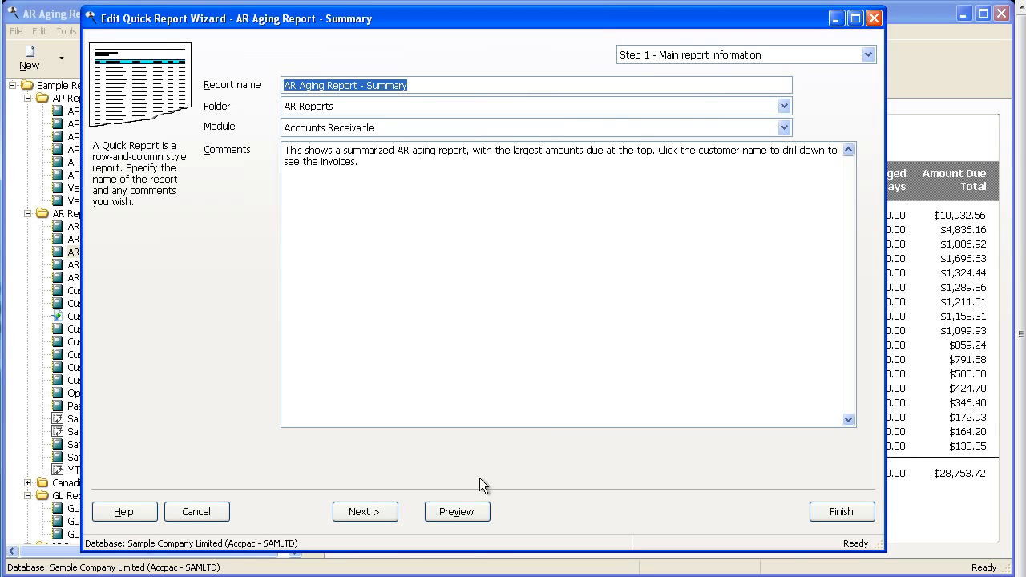
{"action": "left_click", "coordinate": [454, 514]}
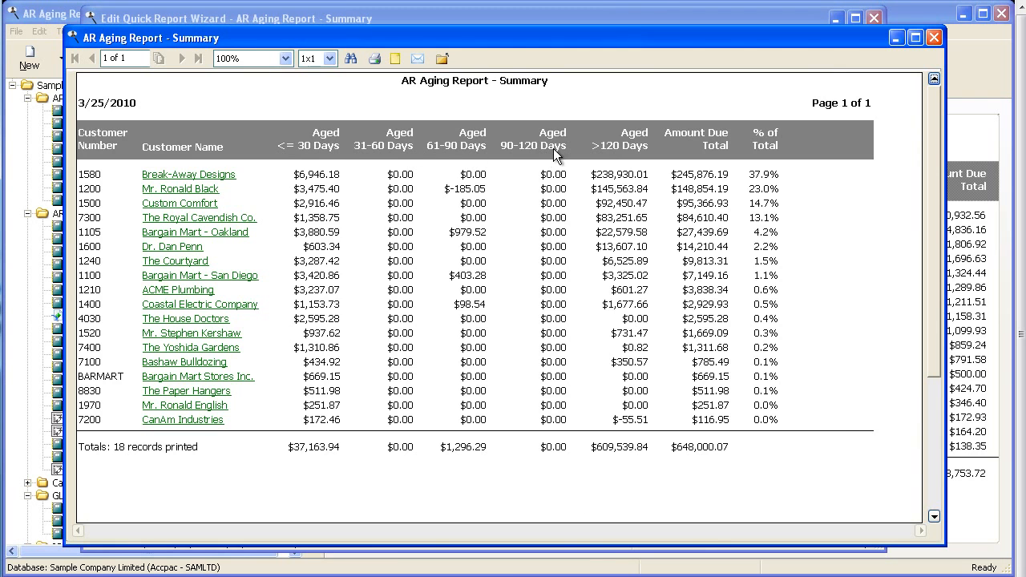
Step: Drill down from the aging summary into the details of Break-Away Designs and another customer, and close all previews
{"action": "left_click", "coordinate": [179, 173]}
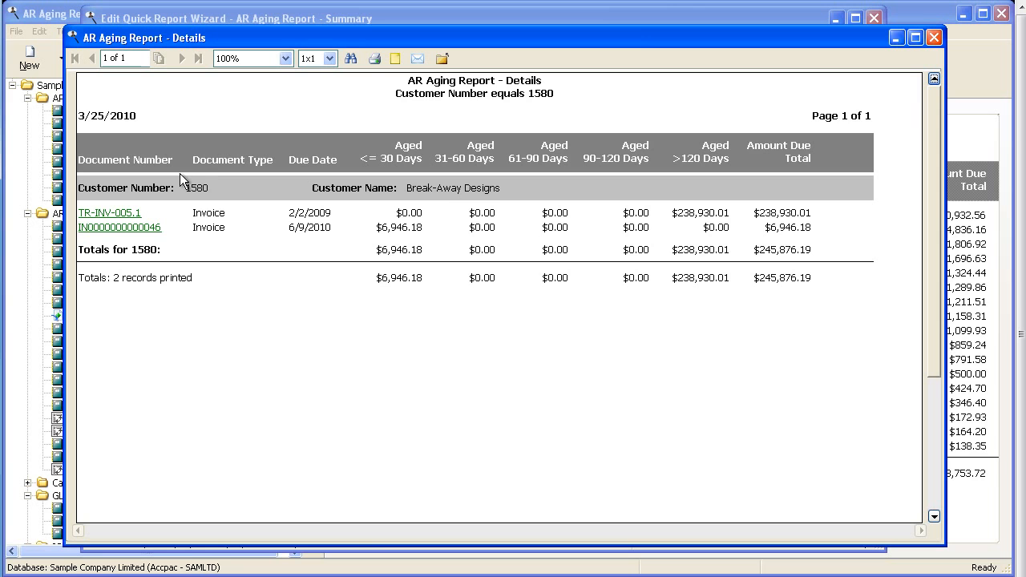
{"action": "left_click_drag", "start_coordinate": [367, 37], "coordinate": [424, 115]}
{"action": "left_click_drag", "start_coordinate": [451, 249], "coordinate": [445, 229]}
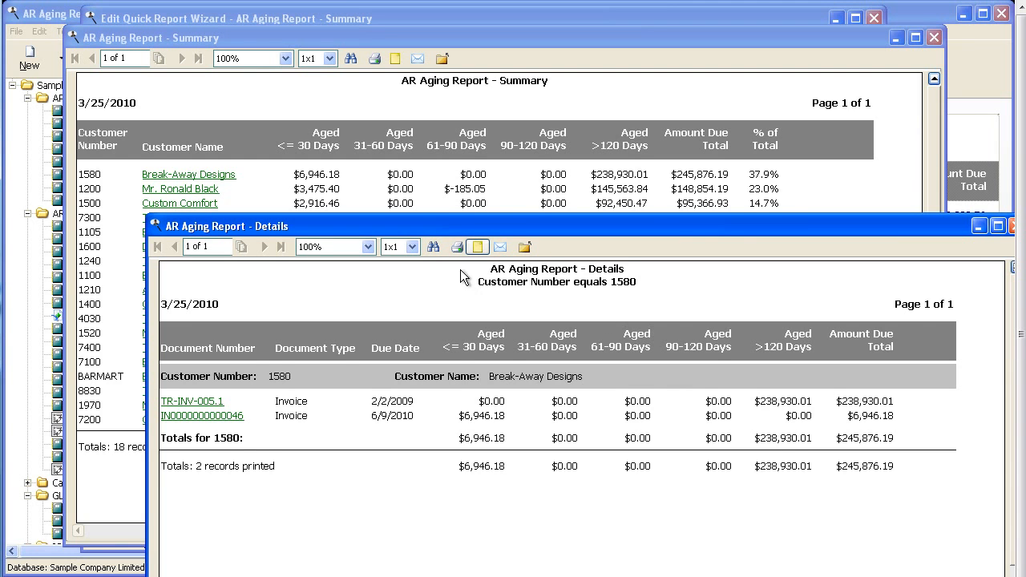
{"action": "left_click", "coordinate": [523, 246]}
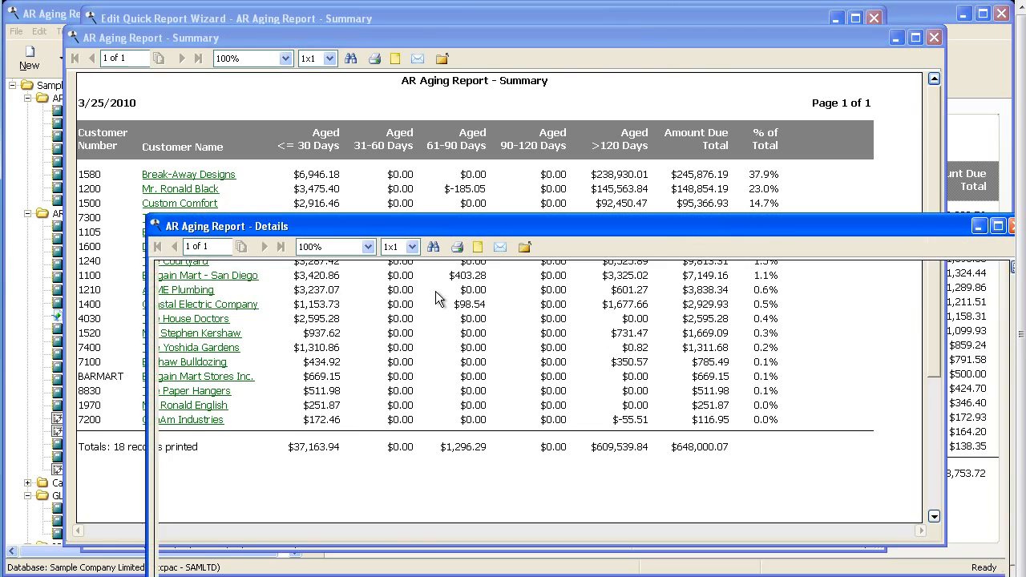
{"action": "left_click", "coordinate": [517, 250]}
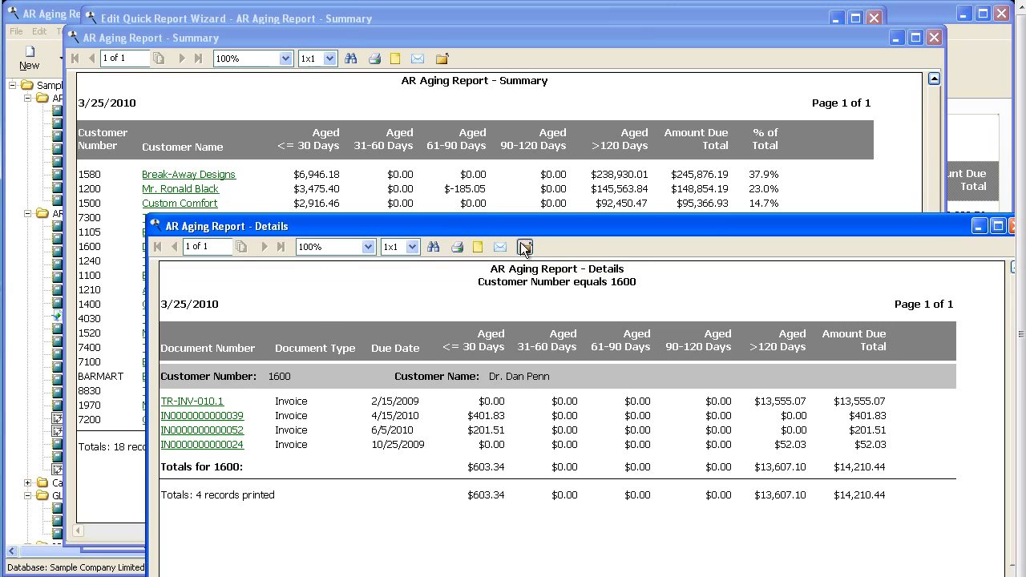
{"action": "left_click", "coordinate": [443, 59]}
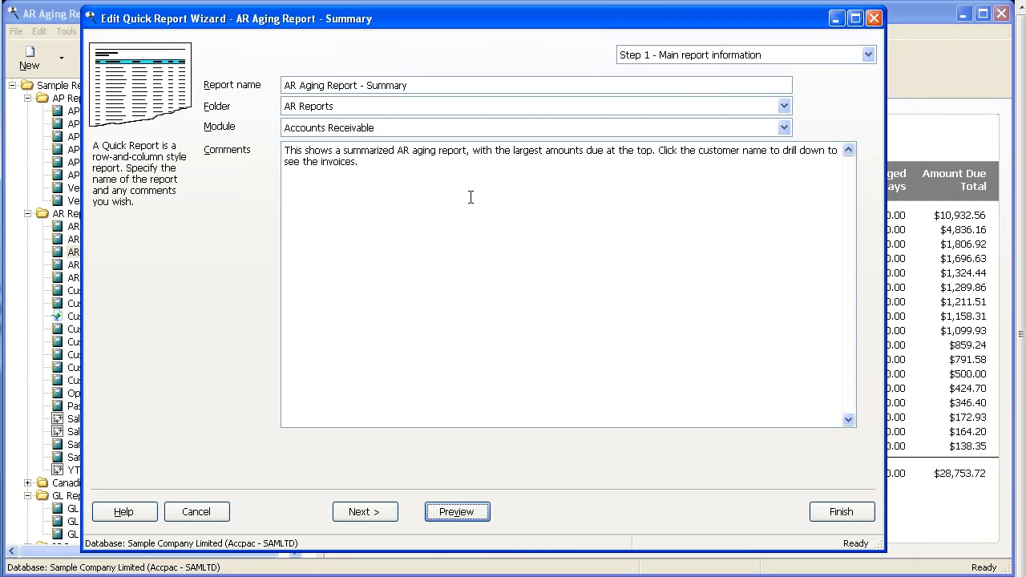
Step: Preview the AR Aging Report - Summary and drill down through Break-Away Designs to the detail of its first invoice
{"action": "left_click", "coordinate": [466, 513]}
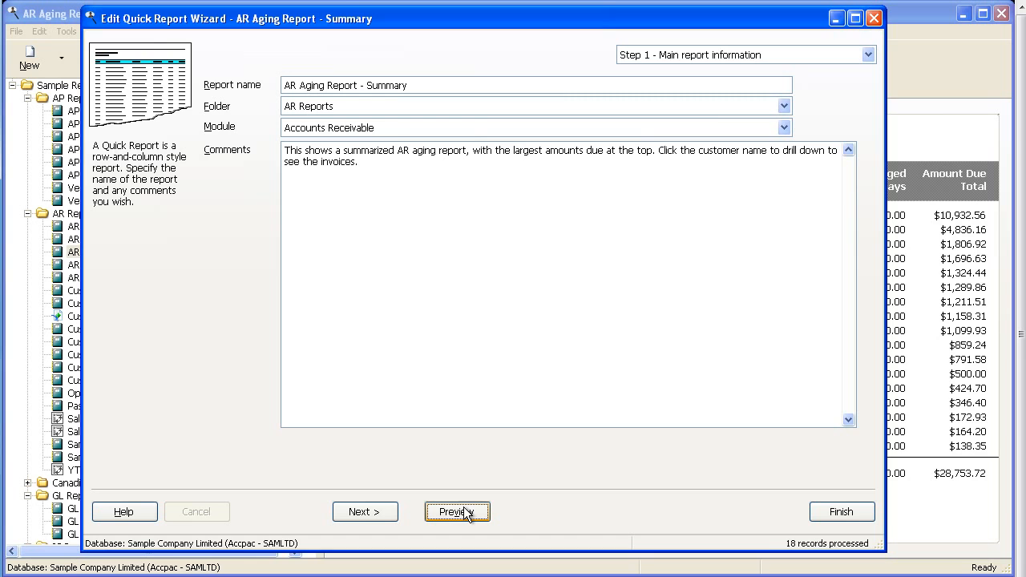
{"action": "left_click", "coordinate": [466, 513]}
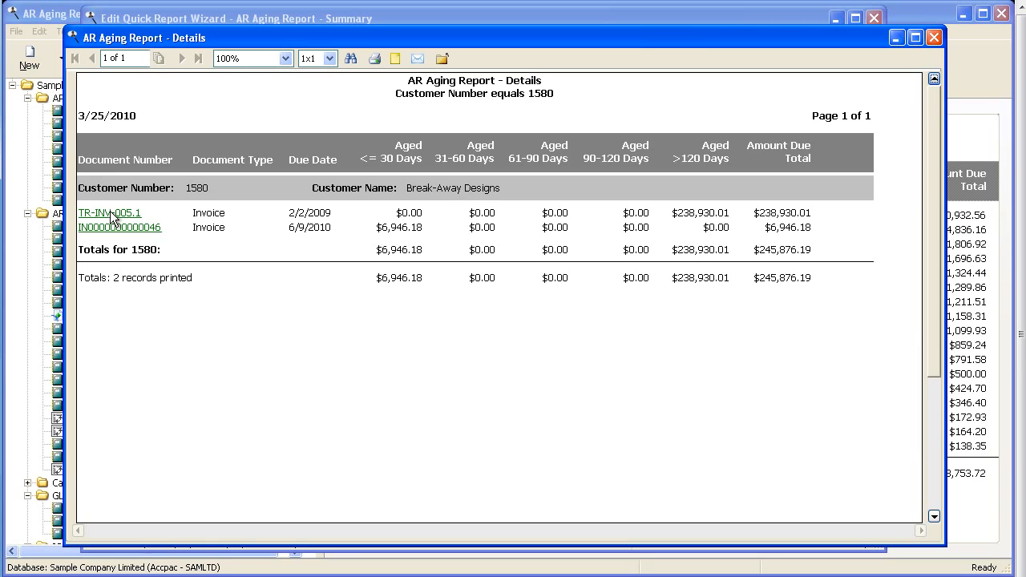
{"action": "left_click", "coordinate": [110, 214]}
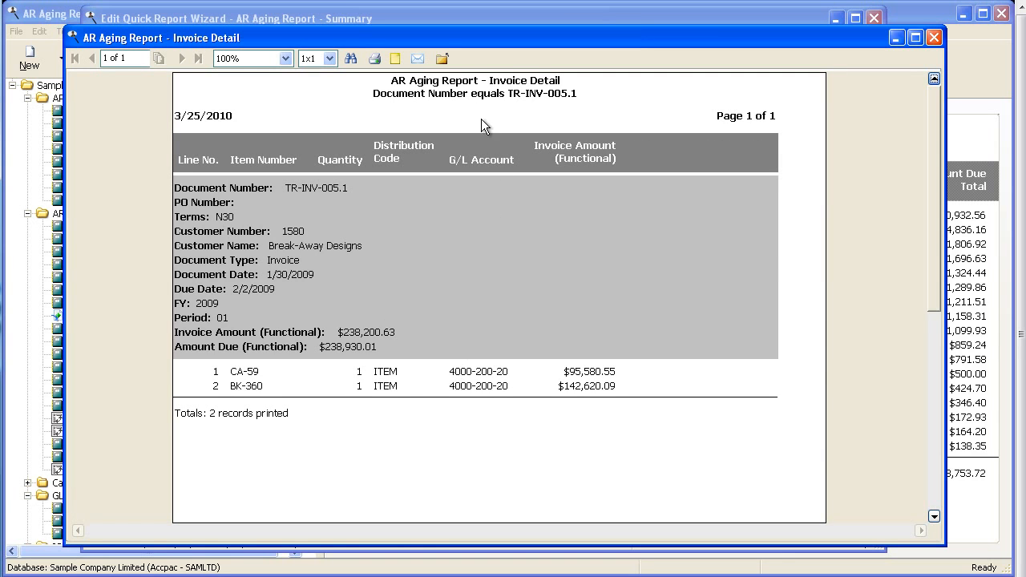
Step: Close the invoice detail, customer details and summary previews, and finish editing AR Aging Report - Summary
{"action": "left_click", "coordinate": [444, 59]}
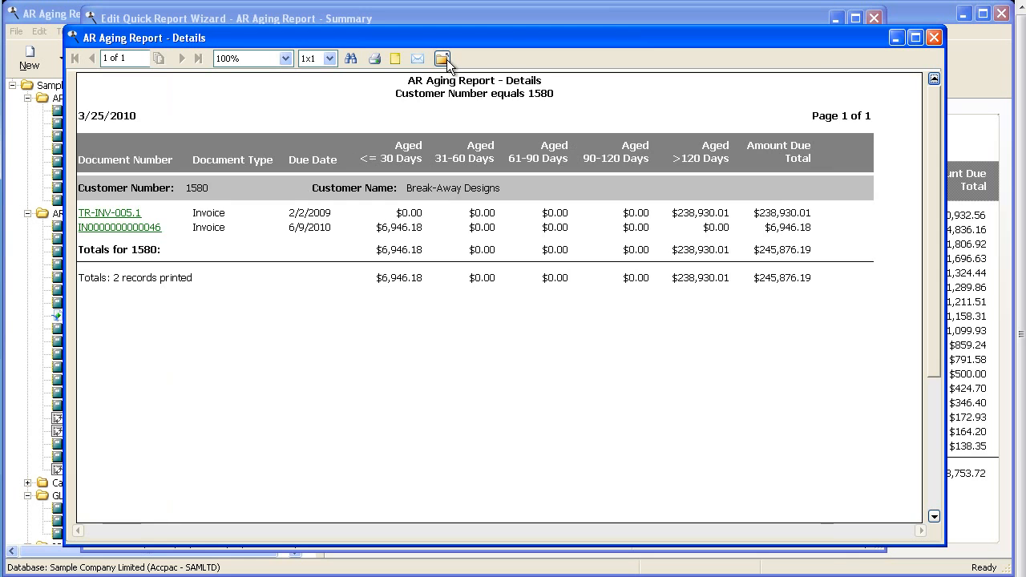
{"action": "left_click", "coordinate": [444, 60]}
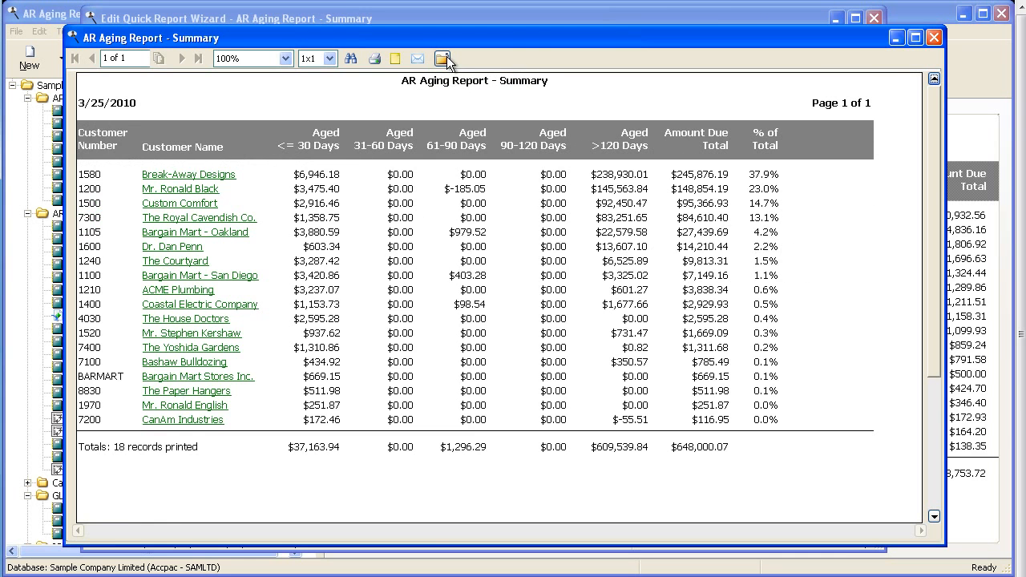
{"action": "left_click", "coordinate": [446, 58]}
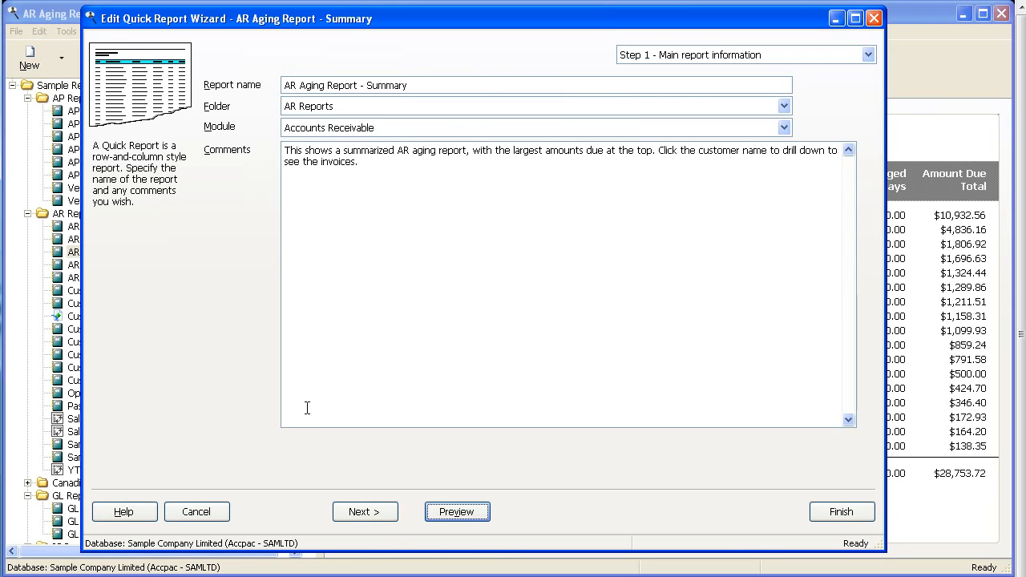
{"action": "left_click", "coordinate": [814, 510]}
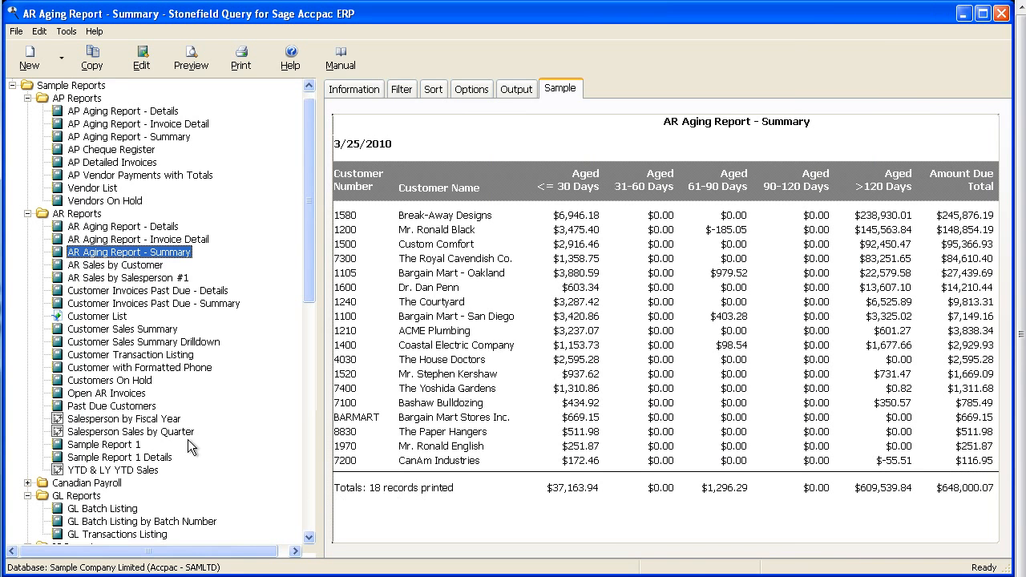
Step: Preview the Salesperson by Fiscal Year report with the document date range 1/1/2009 to 12/31/2010, and close the preview
{"action": "left_click", "coordinate": [127, 420]}
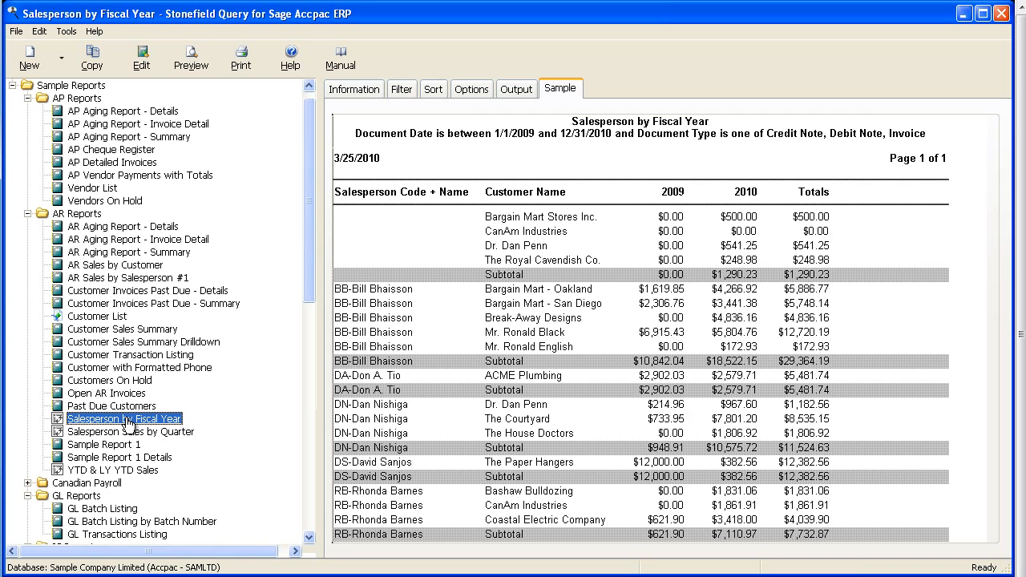
{"action": "left_click", "coordinate": [191, 58]}
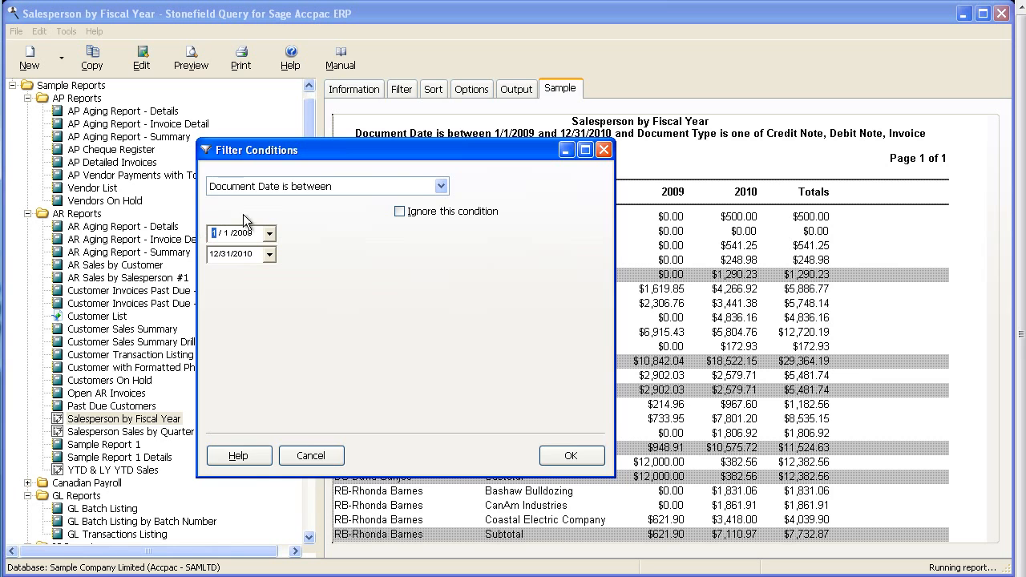
{"action": "left_click", "coordinate": [578, 462]}
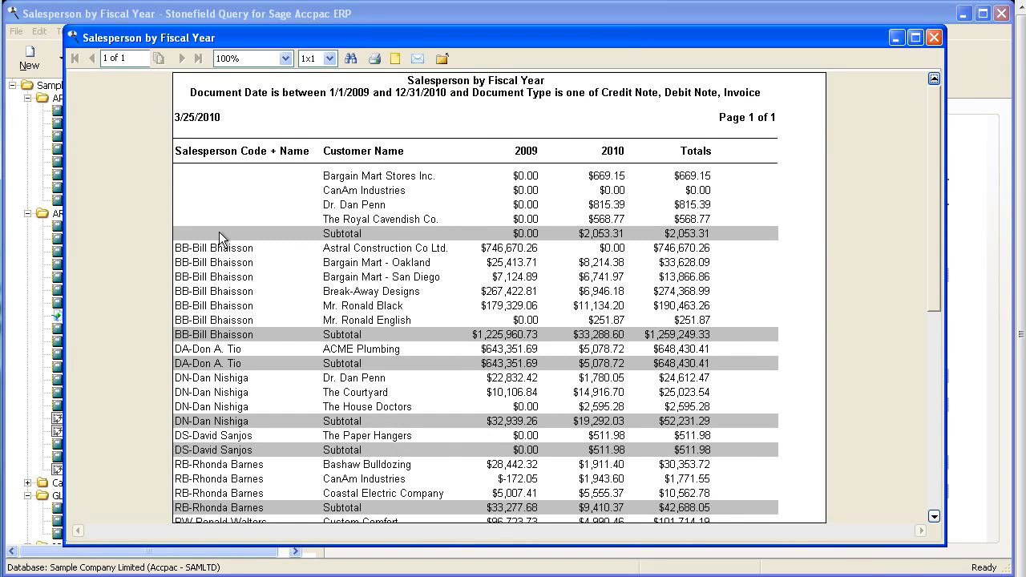
{"action": "left_click", "coordinate": [442, 59]}
Step: Open Salesperson by Fiscal Year for editing and proceed through data selection to the cross-tabulation options
{"action": "left_click", "coordinate": [142, 58]}
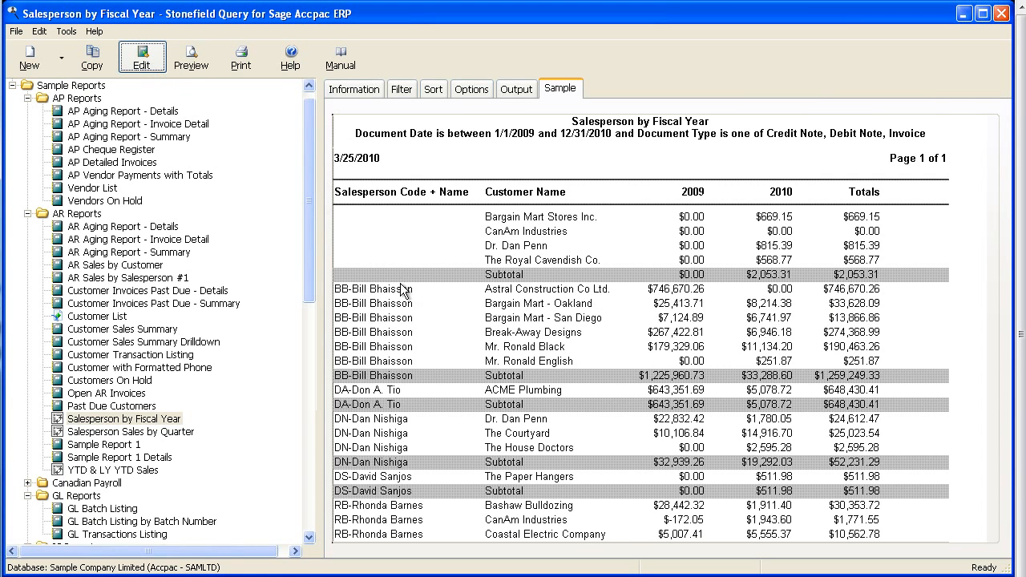
{"action": "left_click", "coordinate": [154, 62]}
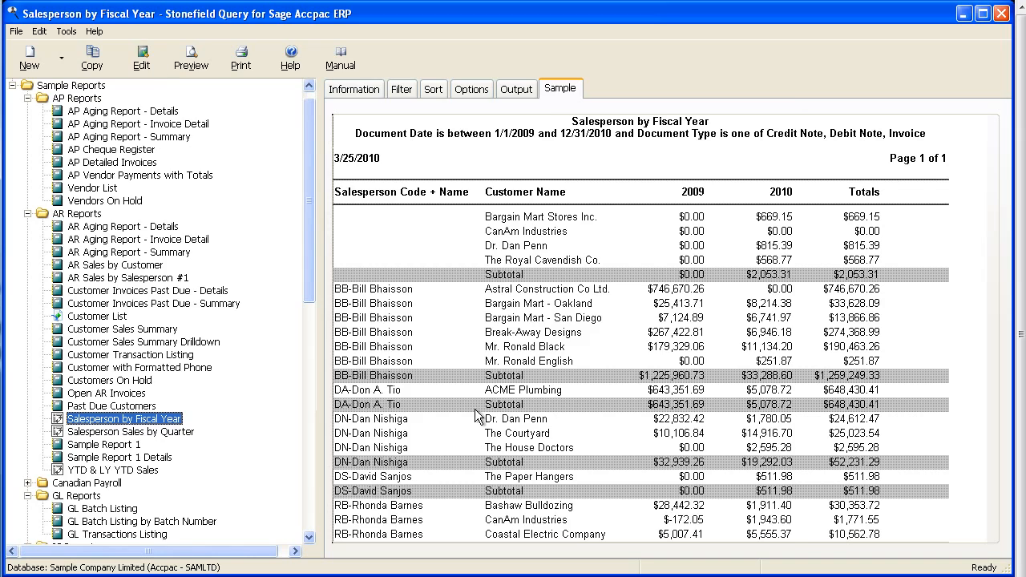
{"action": "left_click", "coordinate": [291, 503]}
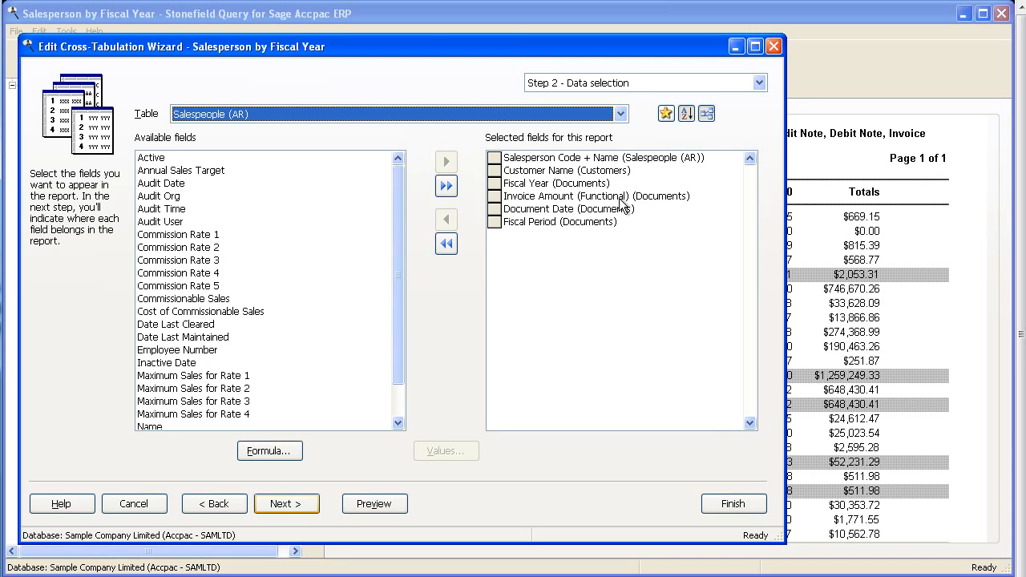
{"action": "left_click", "coordinate": [299, 504]}
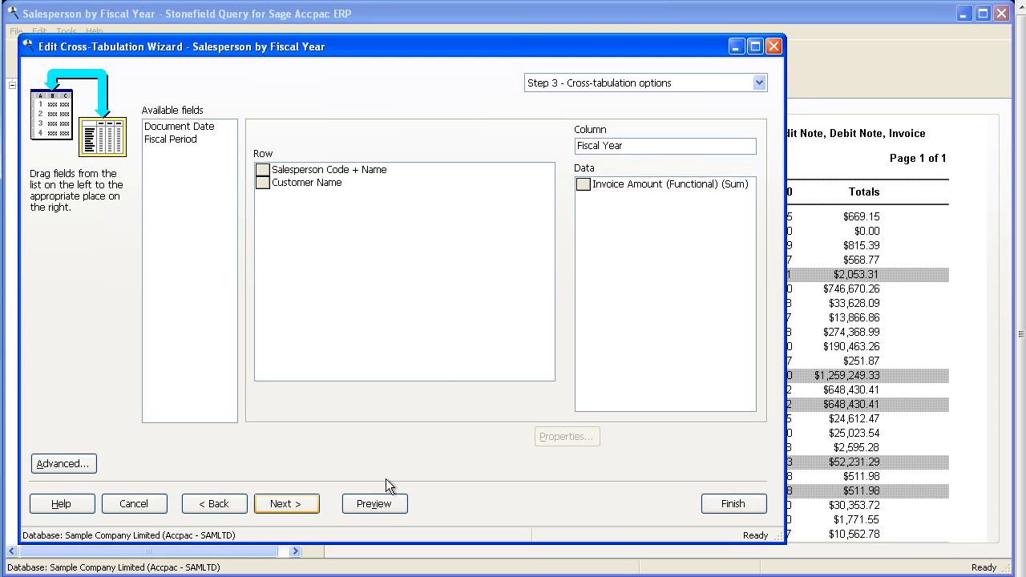
Step: Preview the cross-tabulation by fiscal year with the existing date range and close the preview
{"action": "left_click", "coordinate": [378, 503]}
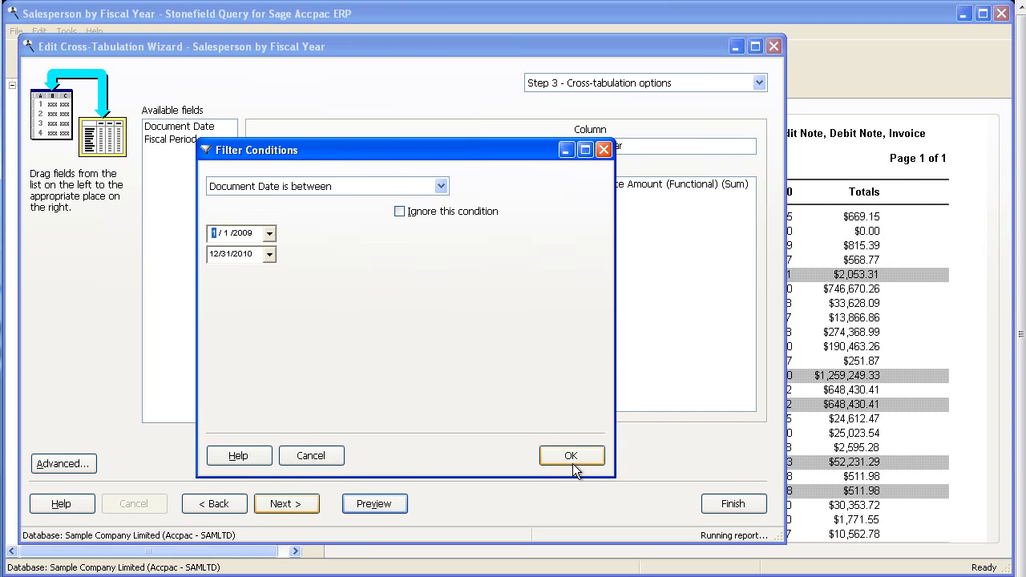
{"action": "left_click", "coordinate": [573, 464]}
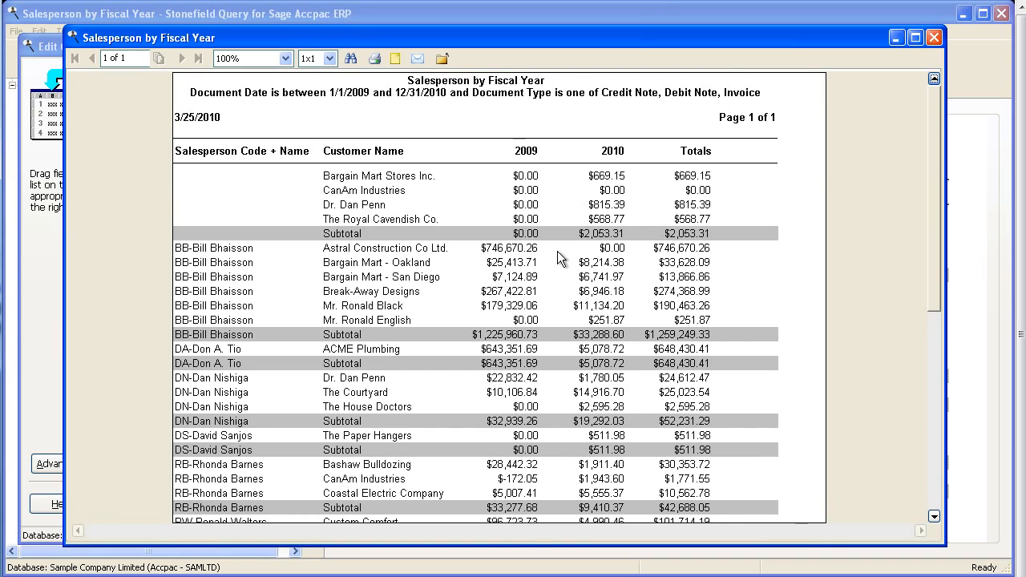
{"action": "left_click", "coordinate": [443, 59]}
Step: Replace Fiscal Year with Document Date as the cross-tab column and display the date as Quarter
{"action": "left_click", "coordinate": [625, 145]}
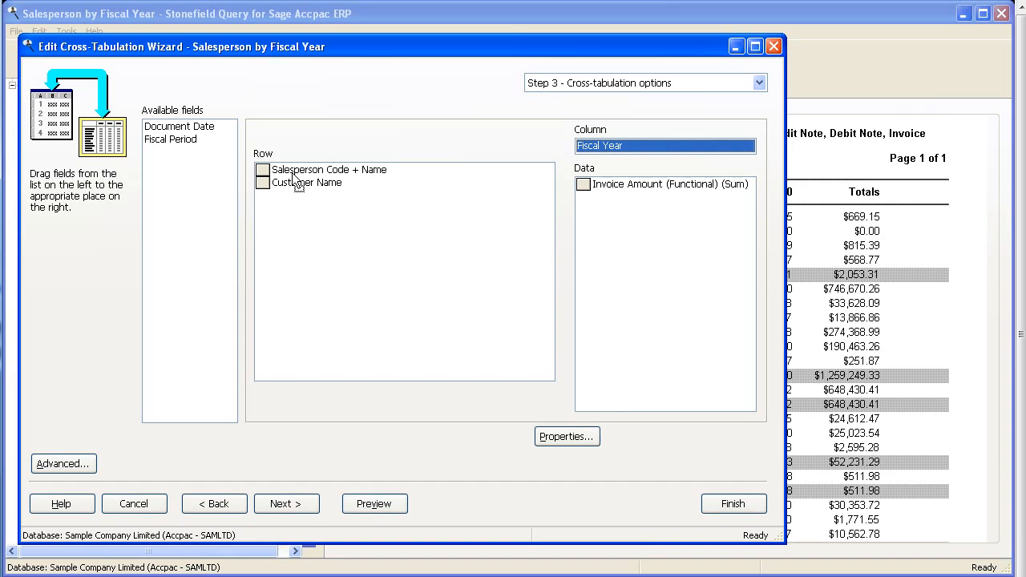
{"action": "left_click_drag", "start_coordinate": [199, 178], "coordinate": [636, 151]}
{"action": "double_click", "coordinate": [611, 151]}
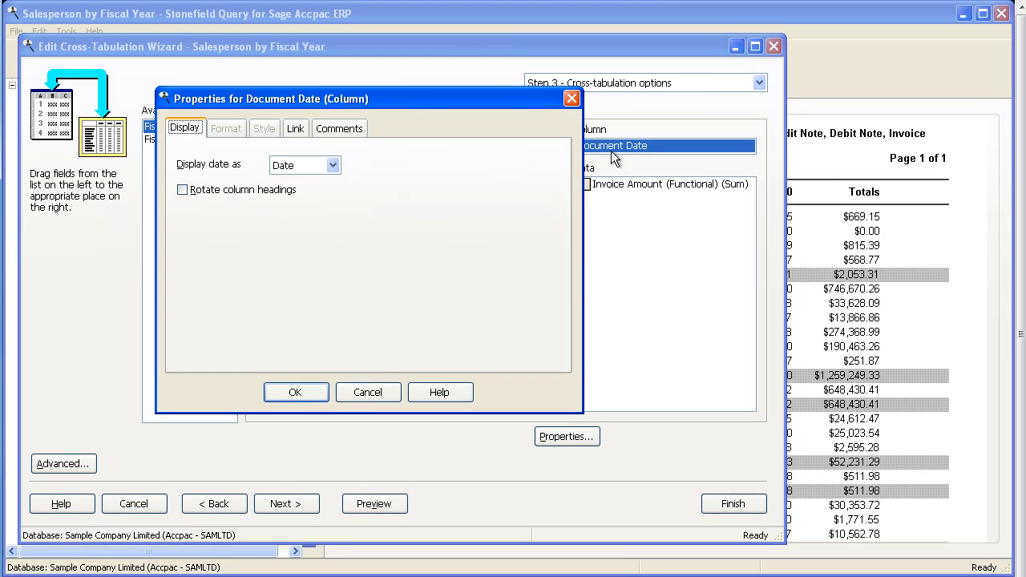
{"action": "left_click", "coordinate": [336, 166]}
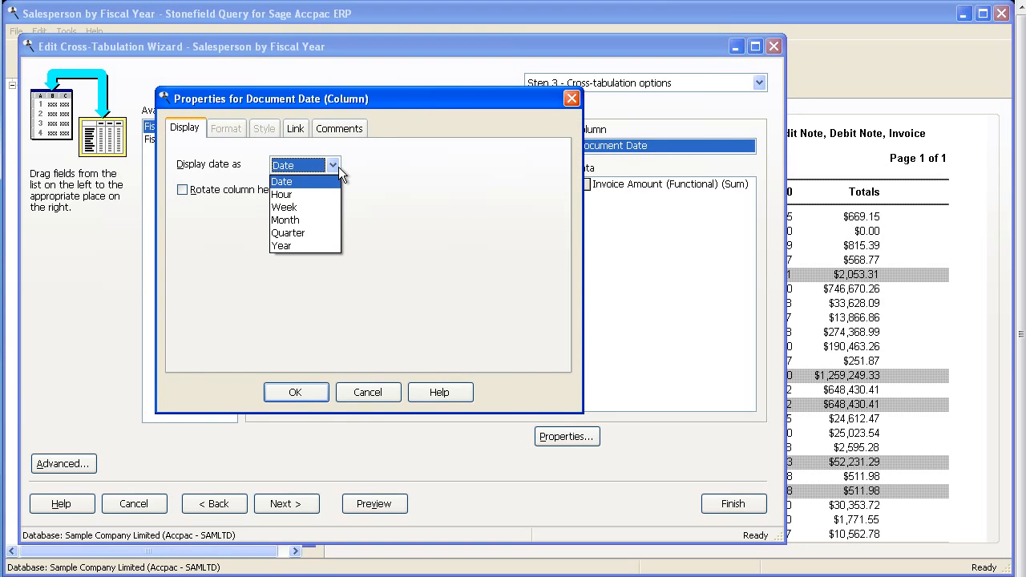
{"action": "left_click", "coordinate": [301, 233]}
{"action": "left_click", "coordinate": [295, 392]}
Step: Preview the quarterly cross-tabulation with the existing document date range and close the preview
{"action": "left_click", "coordinate": [373, 505]}
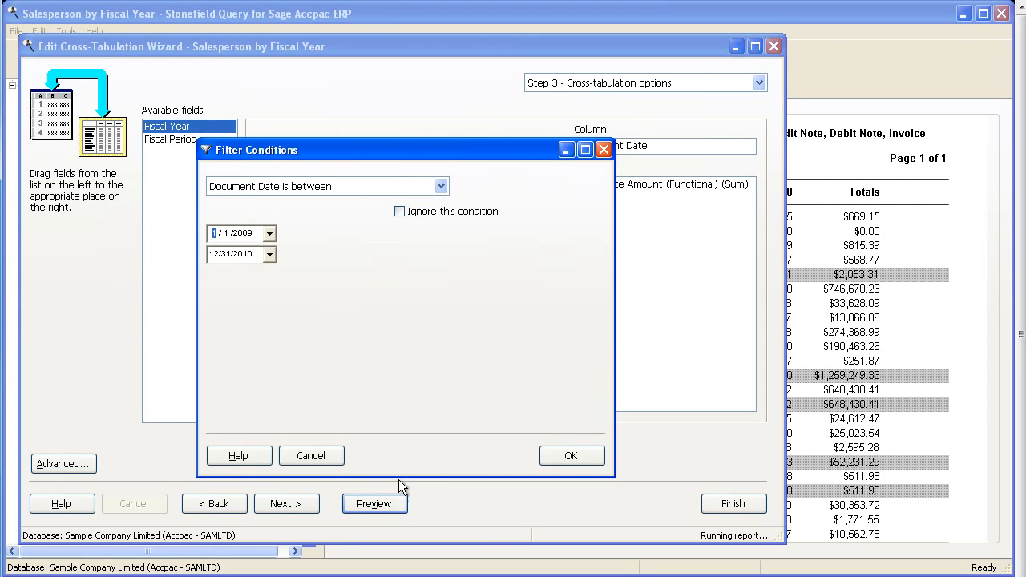
{"action": "left_click", "coordinate": [573, 452]}
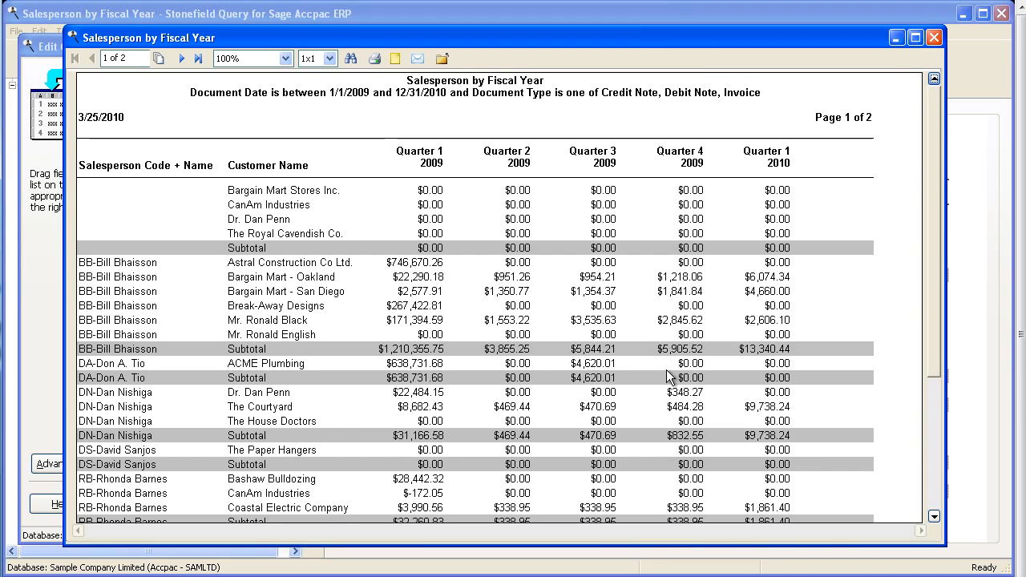
{"action": "left_click", "coordinate": [443, 60]}
Step: Set the Document Date column to display the date as Year
{"action": "double_click", "coordinate": [613, 146]}
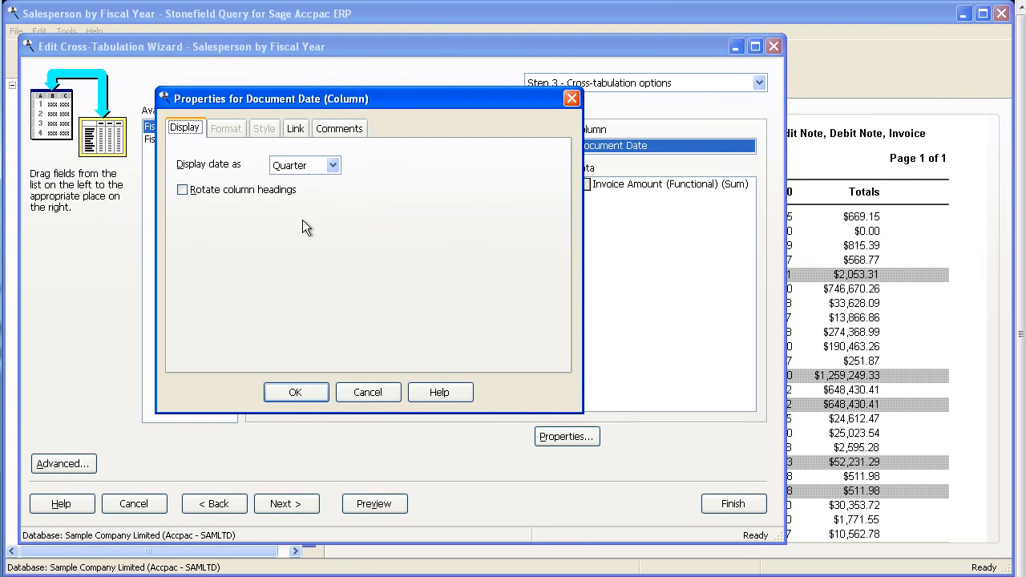
{"action": "left_click", "coordinate": [332, 166]}
{"action": "left_click", "coordinate": [294, 242]}
{"action": "left_click", "coordinate": [292, 390]}
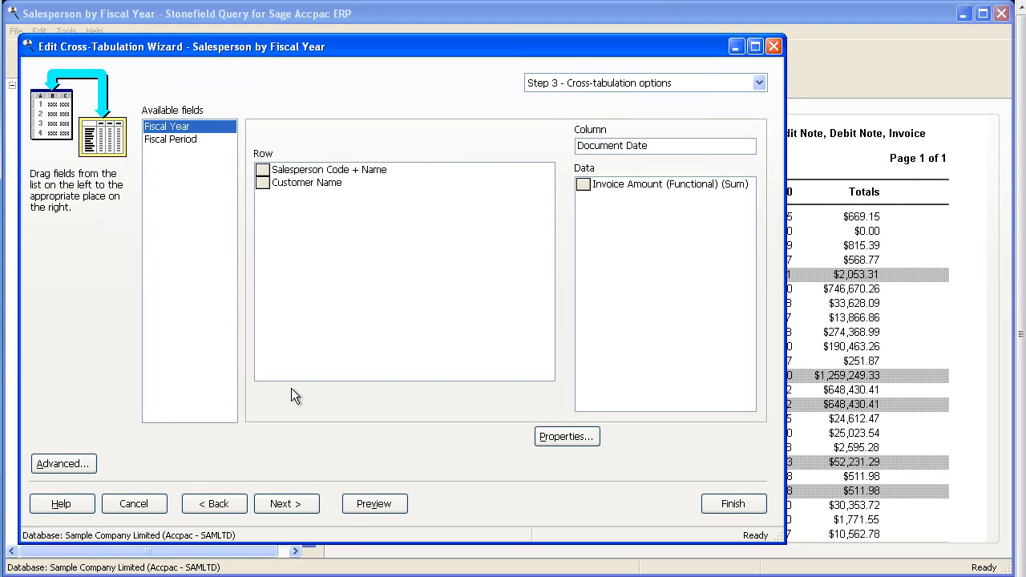
Step: Preview the yearly Document Date cross-tabulation with the existing date range and close the preview
{"action": "left_click", "coordinate": [389, 503]}
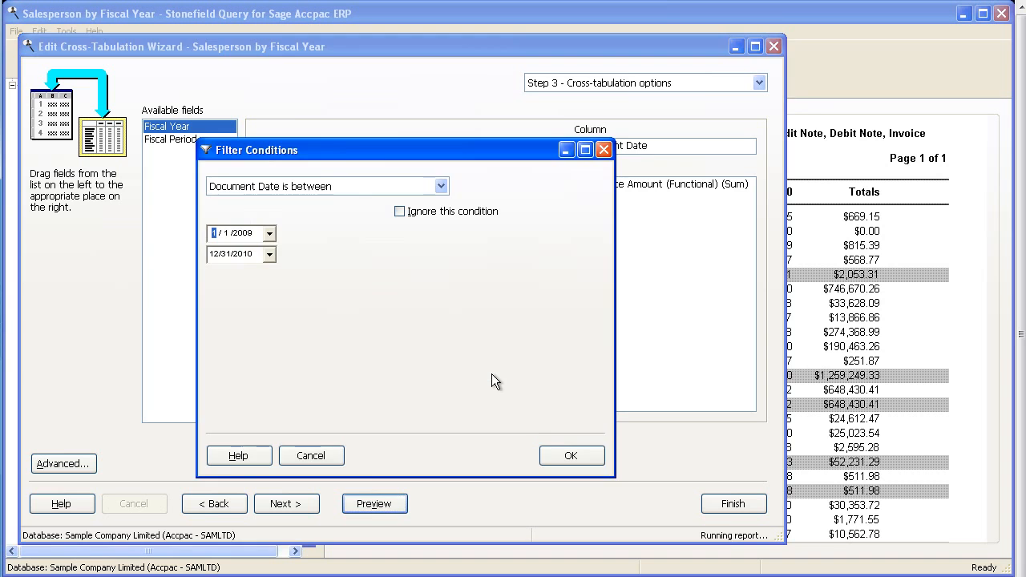
{"action": "left_click", "coordinate": [566, 456]}
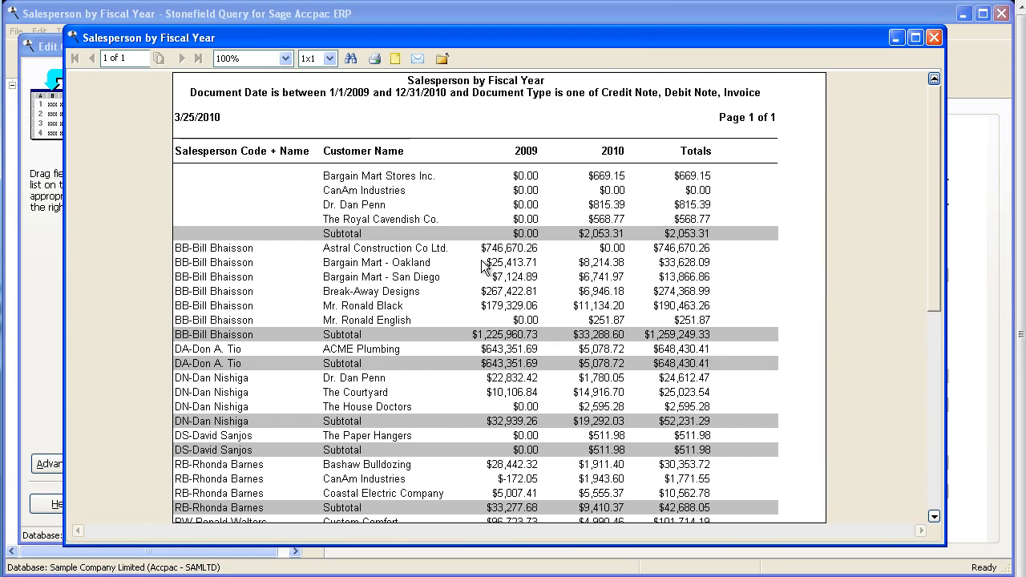
{"action": "left_click", "coordinate": [442, 58]}
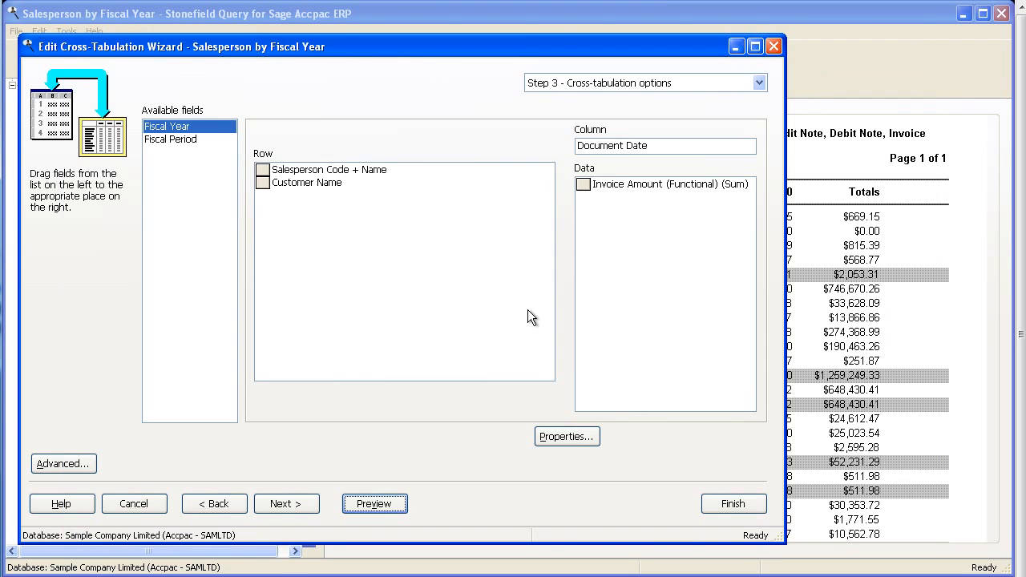
Step: Review the cross-tab's filter and formatting options, and save the changes to Salesperson by Fiscal Year
{"action": "left_click", "coordinate": [282, 502]}
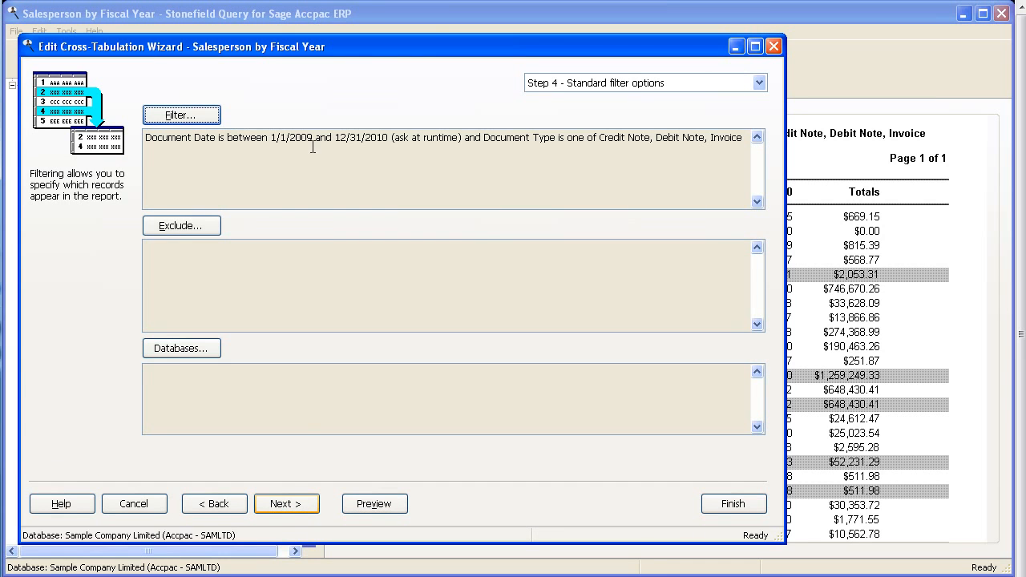
{"action": "left_click", "coordinate": [275, 500]}
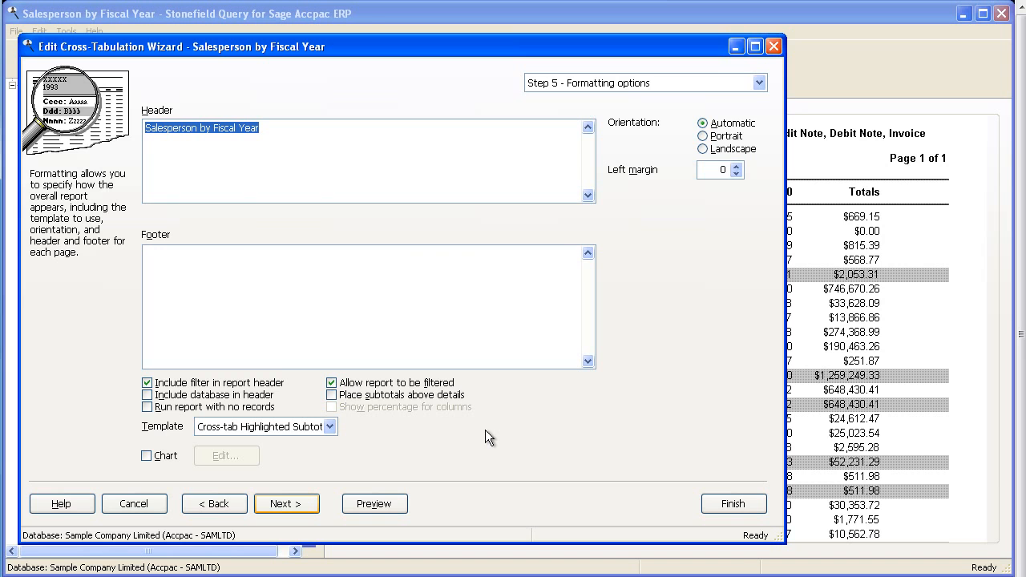
{"action": "left_click", "coordinate": [735, 503]}
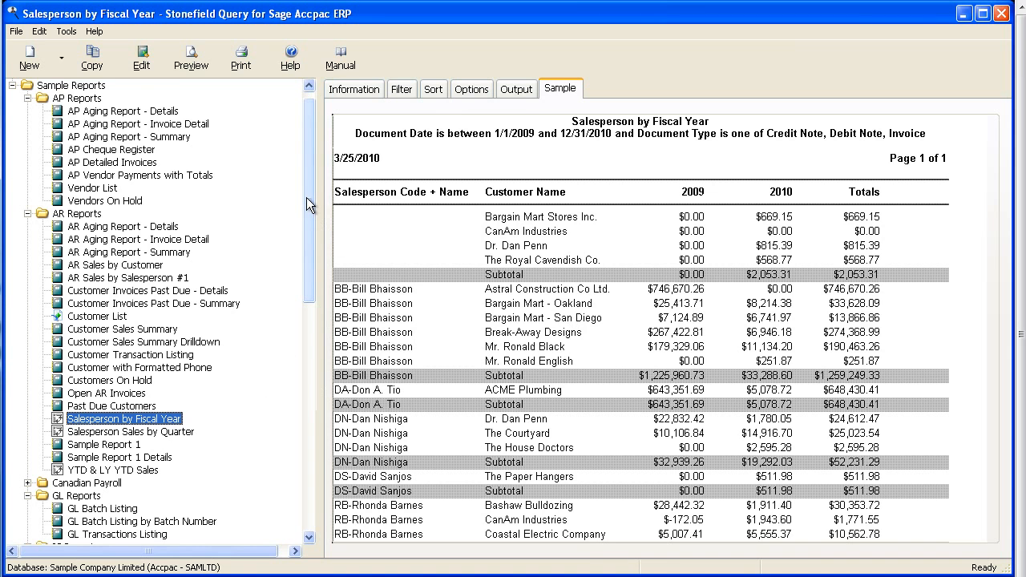
Step: Open the Customers - Full - Company 1st label report from the Labels folder for editing
{"action": "scroll", "coordinate": [300, 298], "scroll_direction": "down", "scroll_amount": 8}
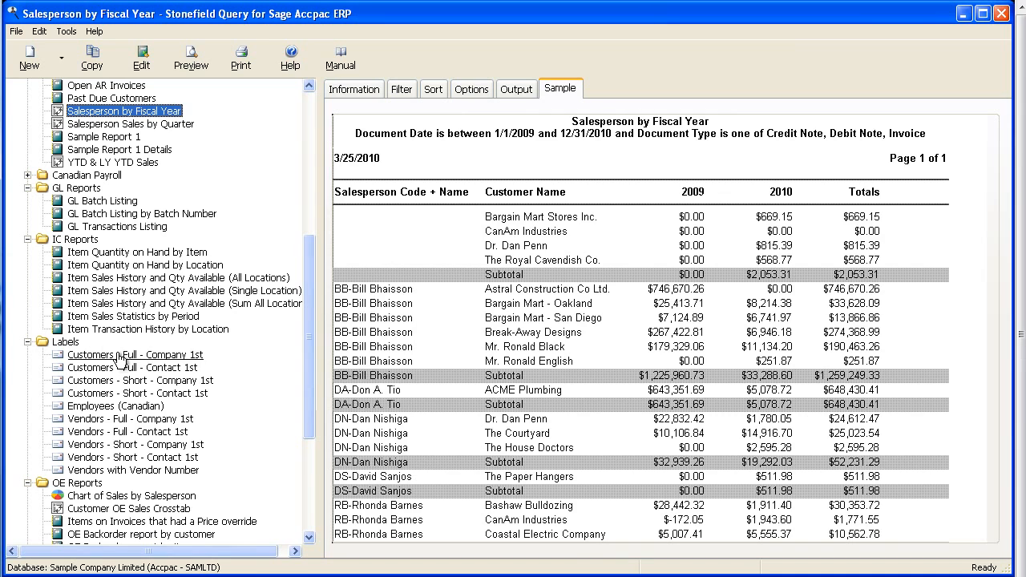
{"action": "left_click", "coordinate": [146, 357]}
{"action": "left_click", "coordinate": [144, 56]}
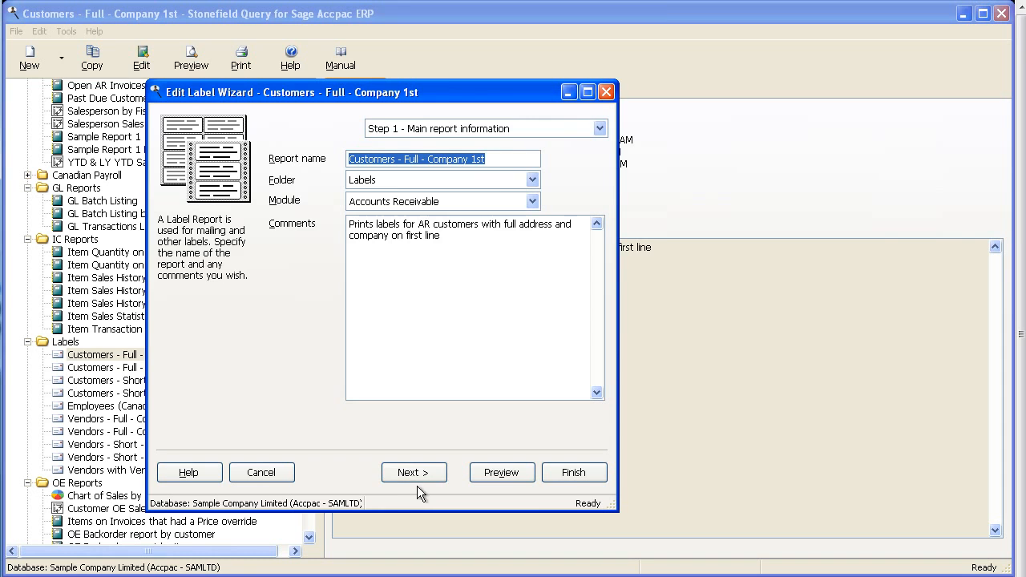
Step: Review the label's selected fields in an enlarged wizard window, and proceed through the filter options to the sort options
{"action": "left_click", "coordinate": [417, 475]}
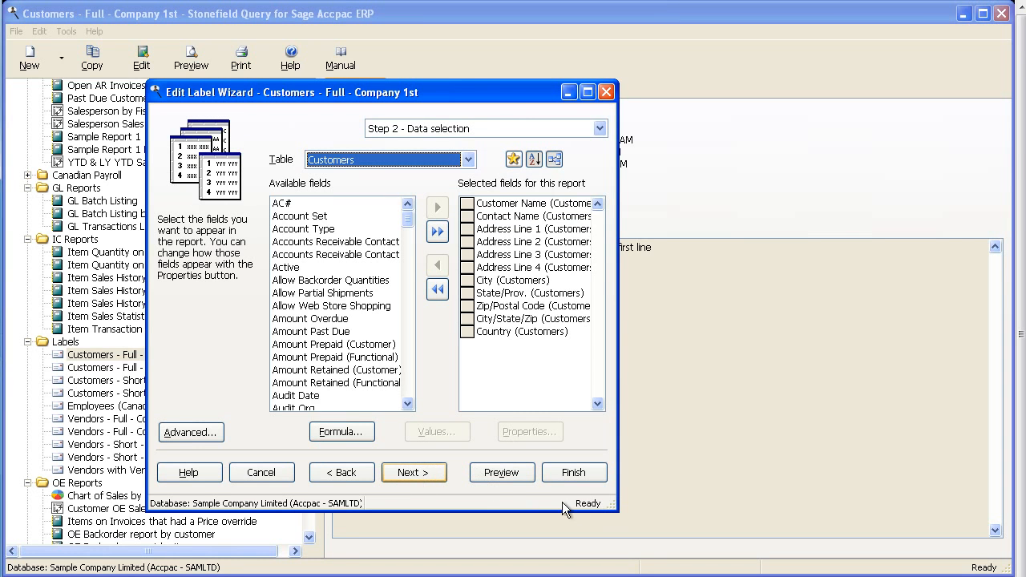
{"action": "left_click_drag", "start_coordinate": [604, 513], "coordinate": [802, 499]}
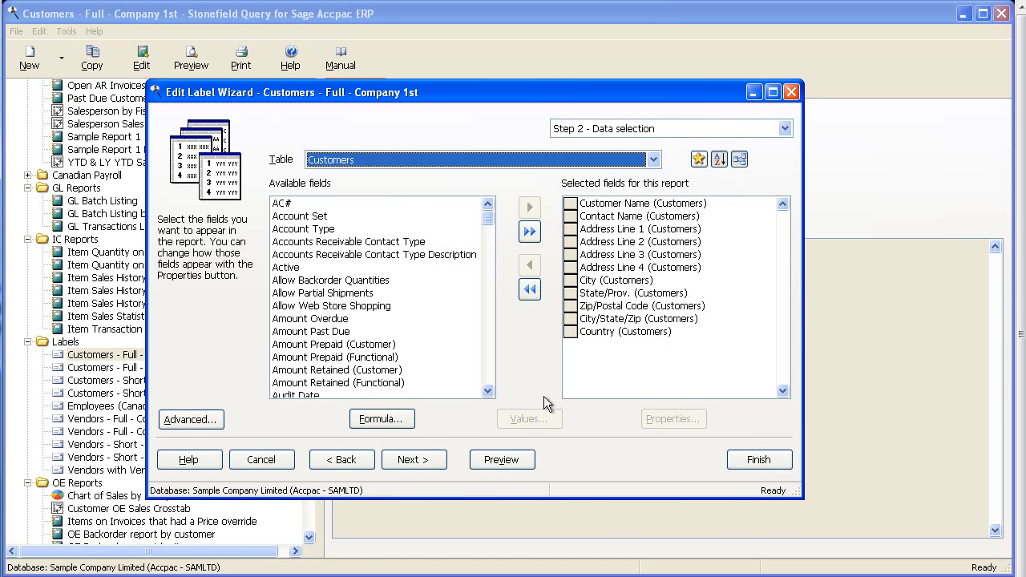
{"action": "left_click", "coordinate": [413, 460]}
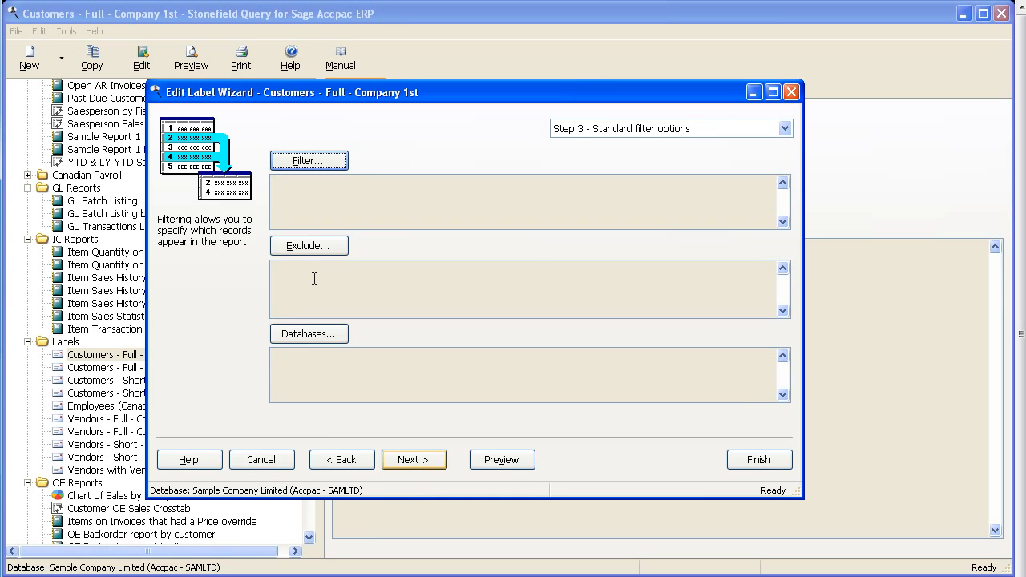
{"action": "left_click", "coordinate": [419, 459]}
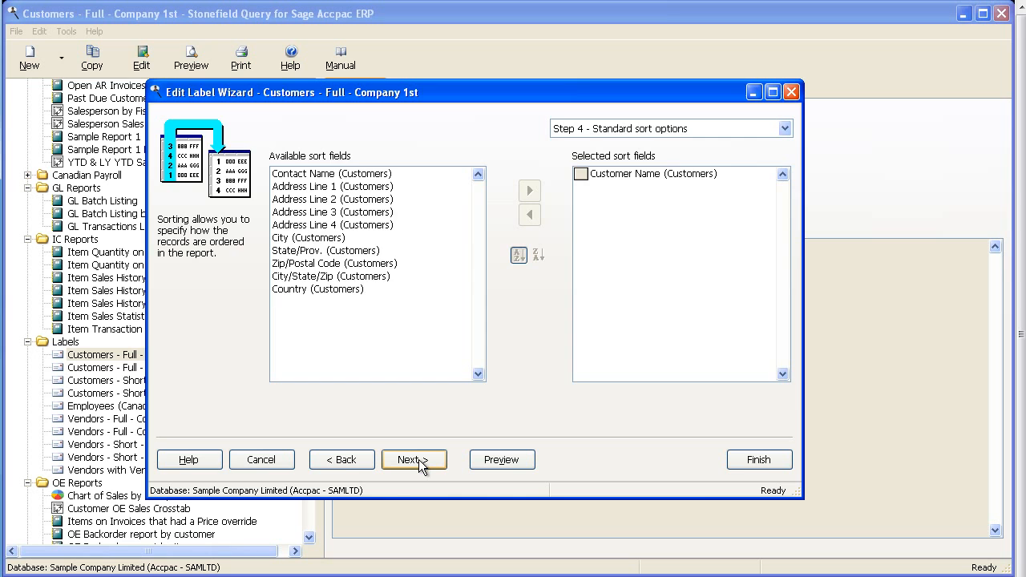
Step: Review the available label styles in the formatting options, and preview the customer labels in the existing Avery 5097 style
{"action": "left_click", "coordinate": [418, 459]}
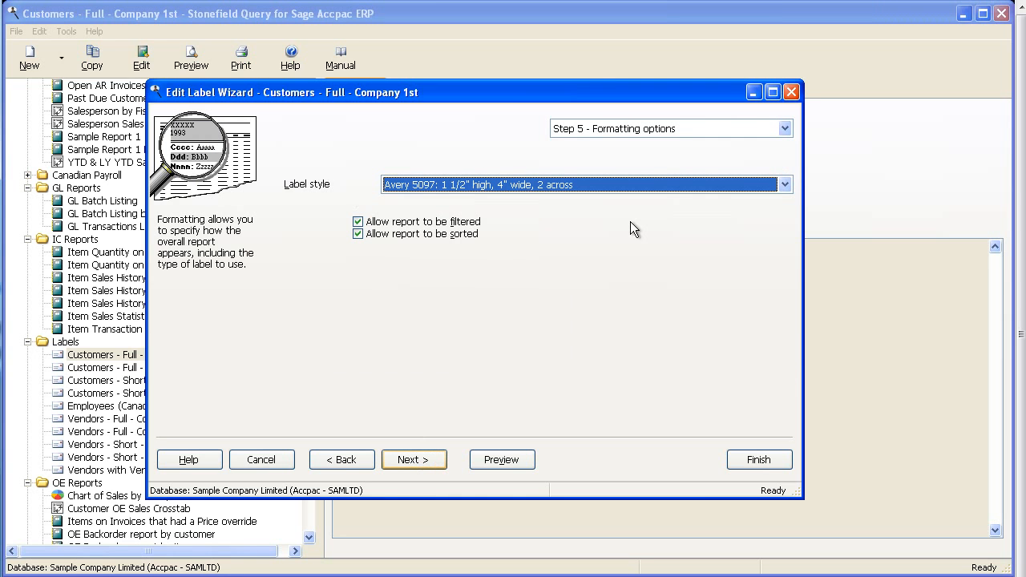
{"action": "left_click", "coordinate": [786, 185]}
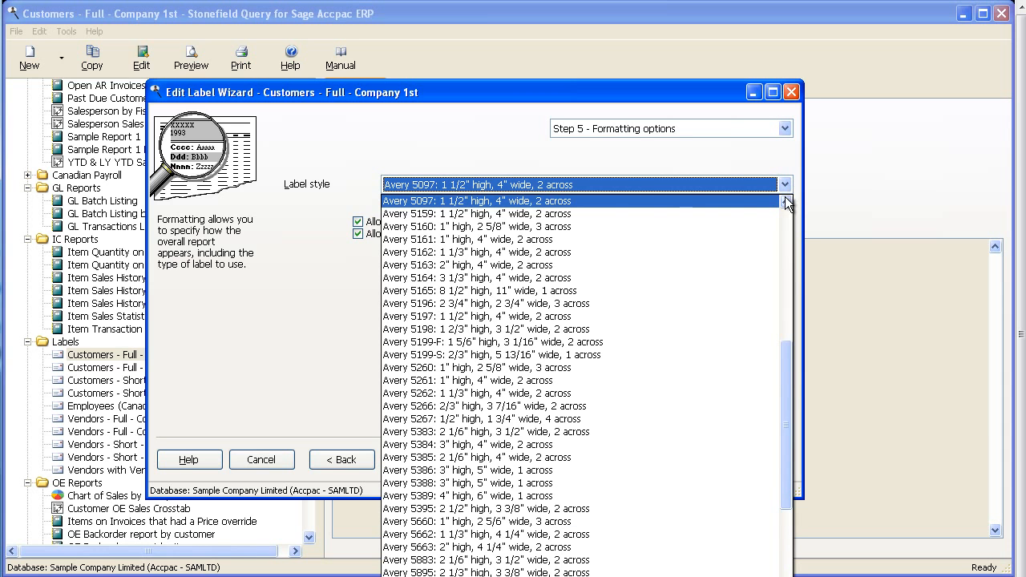
{"action": "left_click", "coordinate": [786, 200]}
{"action": "left_click", "coordinate": [786, 201]}
{"action": "left_click", "coordinate": [786, 201]}
{"action": "left_click", "coordinate": [634, 239]}
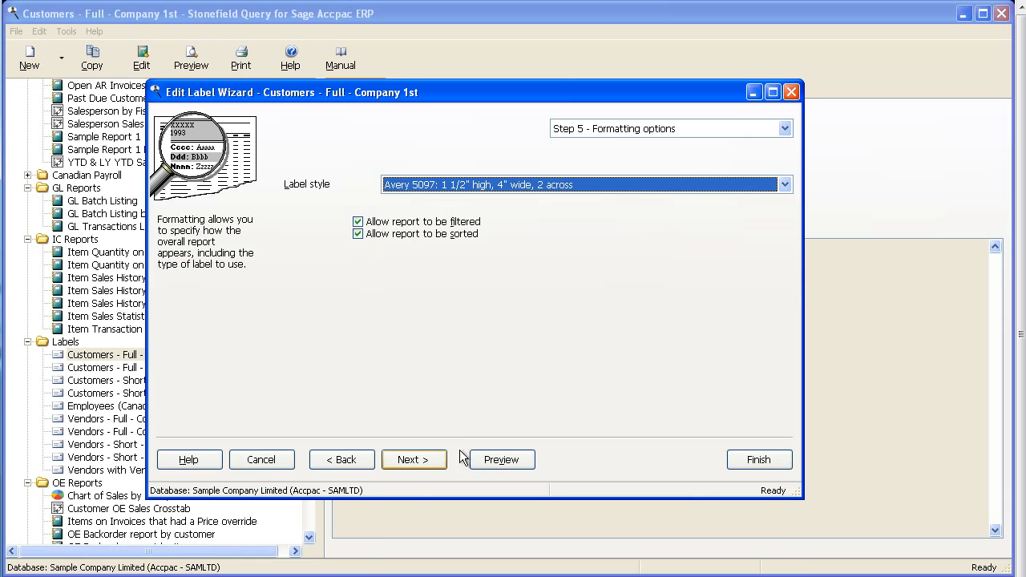
{"action": "left_click", "coordinate": [501, 460]}
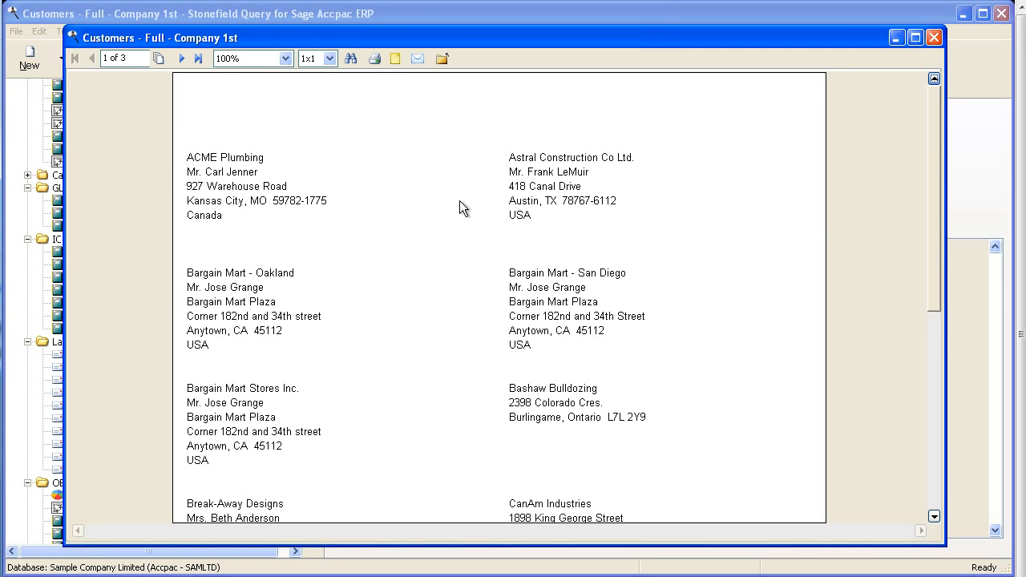
{"action": "left_click", "coordinate": [442, 58]}
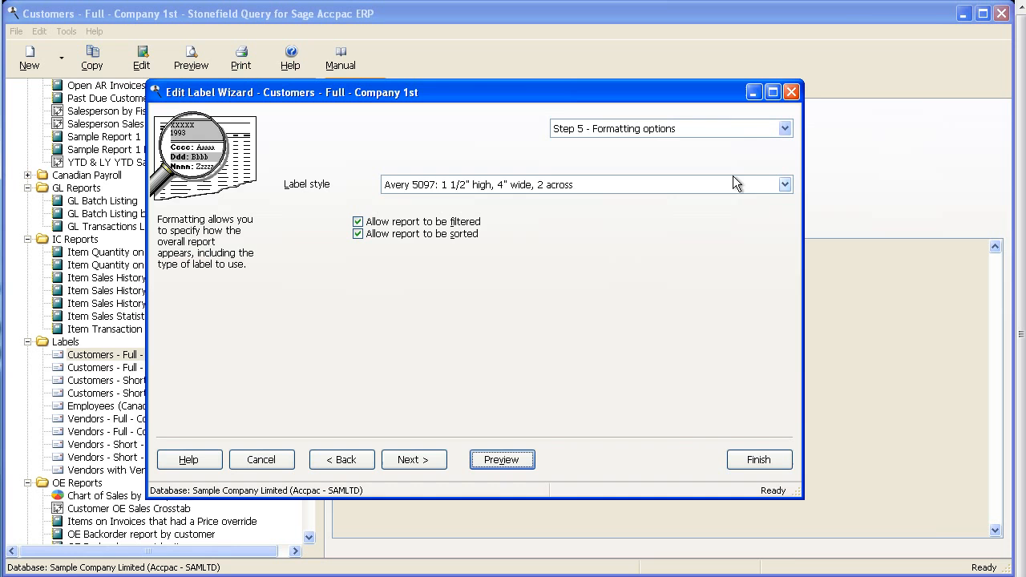
Step: Preview the labels in the Avery 5096: 2 3/4" high, 2 3/4" wide, 3 across style, and cancel the label edit
{"action": "left_click", "coordinate": [786, 184]}
{"action": "scroll", "coordinate": [787, 202], "scroll_direction": "up", "scroll_amount": 4}
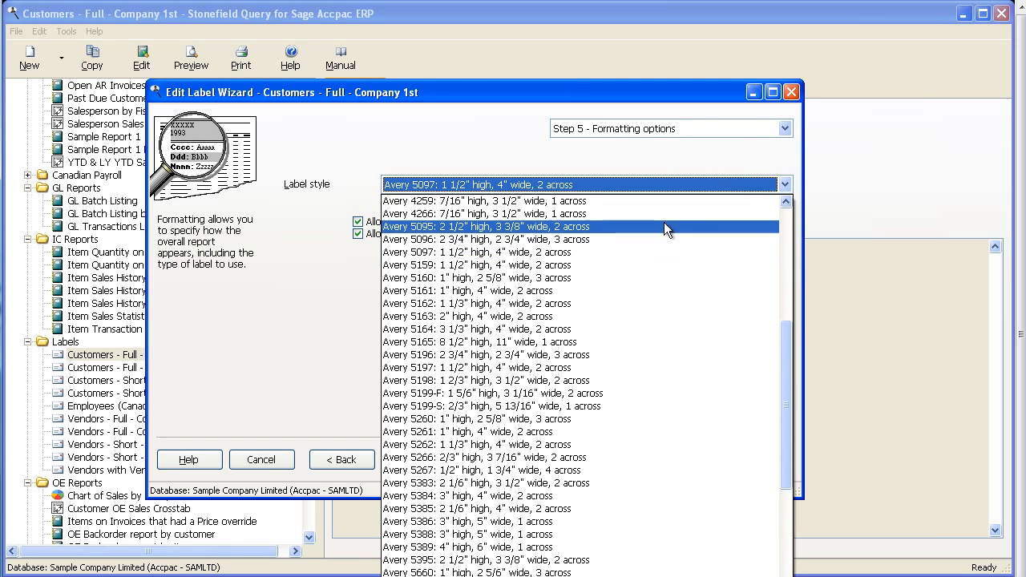
{"action": "left_click", "coordinate": [602, 239]}
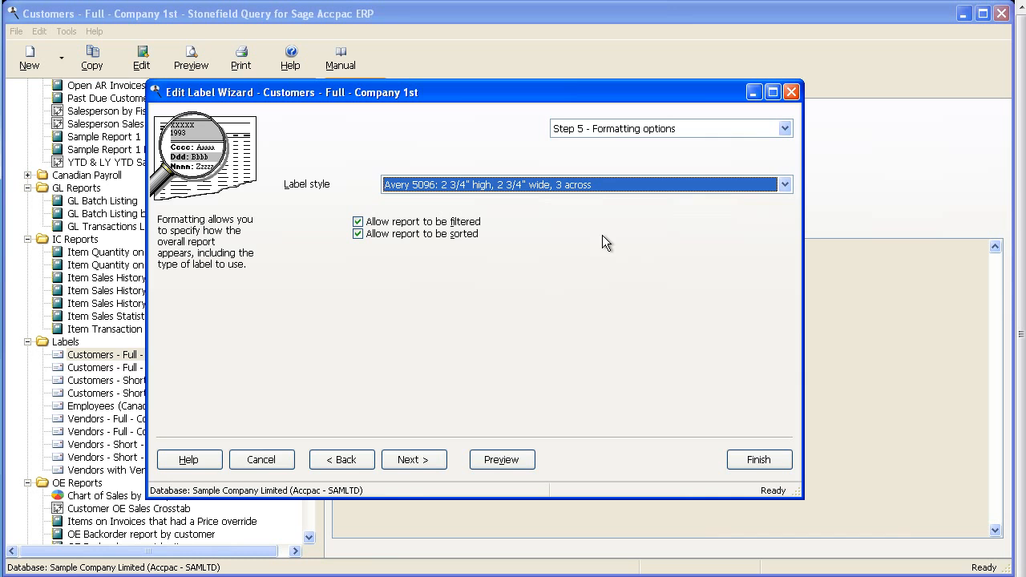
{"action": "left_click", "coordinate": [486, 460]}
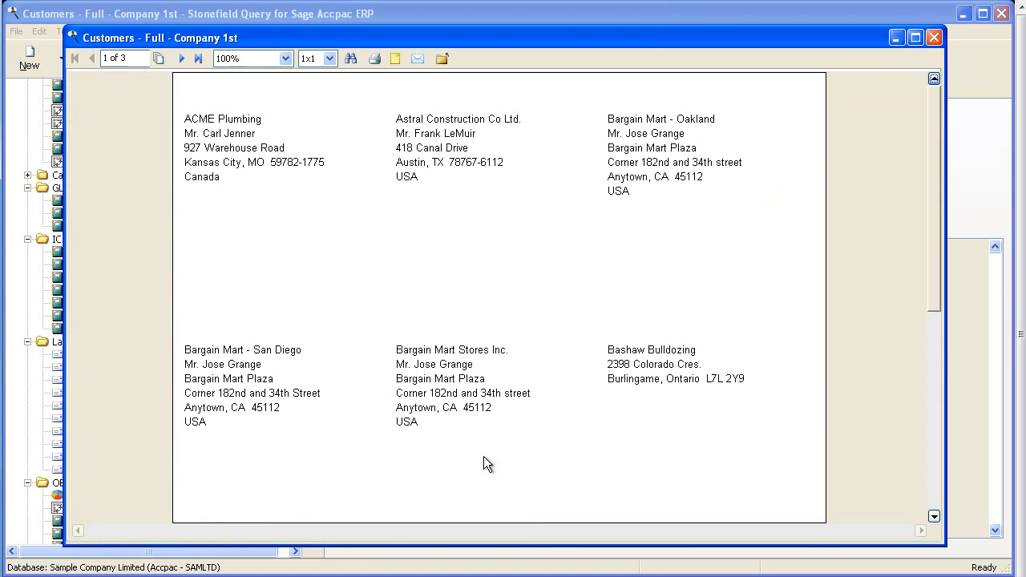
{"action": "left_click", "coordinate": [441, 59]}
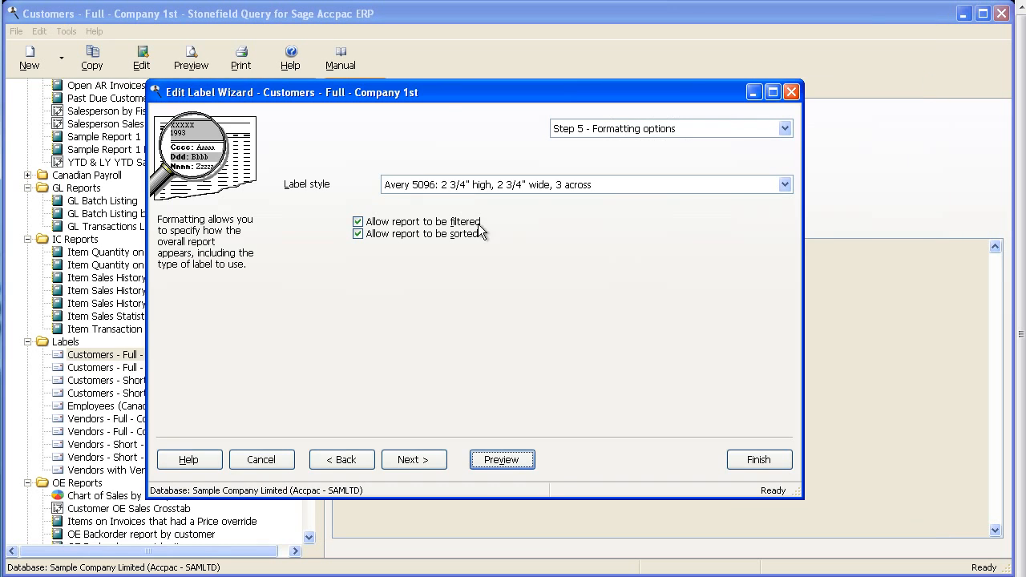
{"action": "left_click", "coordinate": [264, 459]}
{"action": "left_click", "coordinate": [488, 449]}
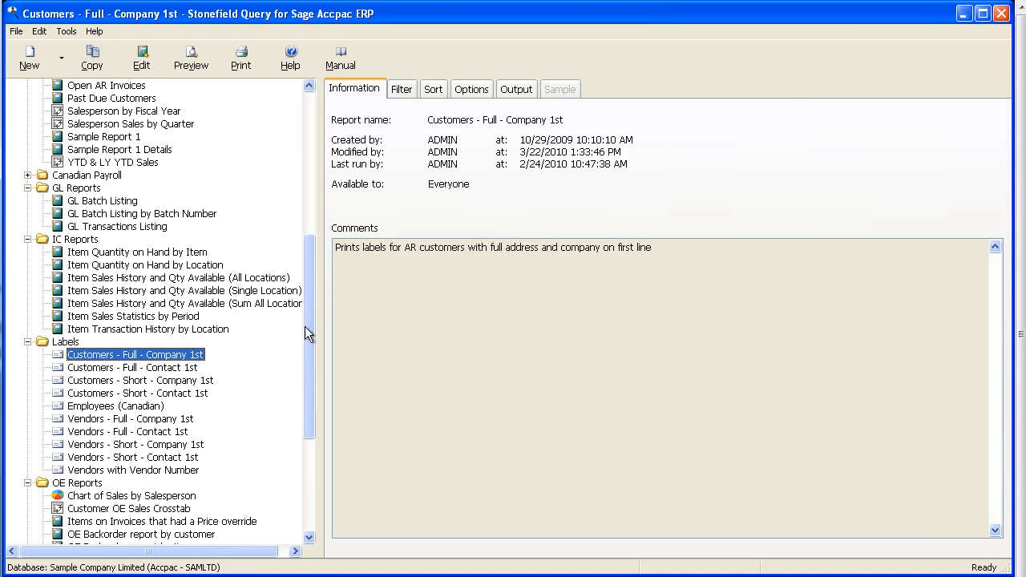
Step: Open the Chart of Sales by Salesperson report from the OE Reports folder for editing
{"action": "left_click_drag", "start_coordinate": [307, 316], "coordinate": [307, 377]}
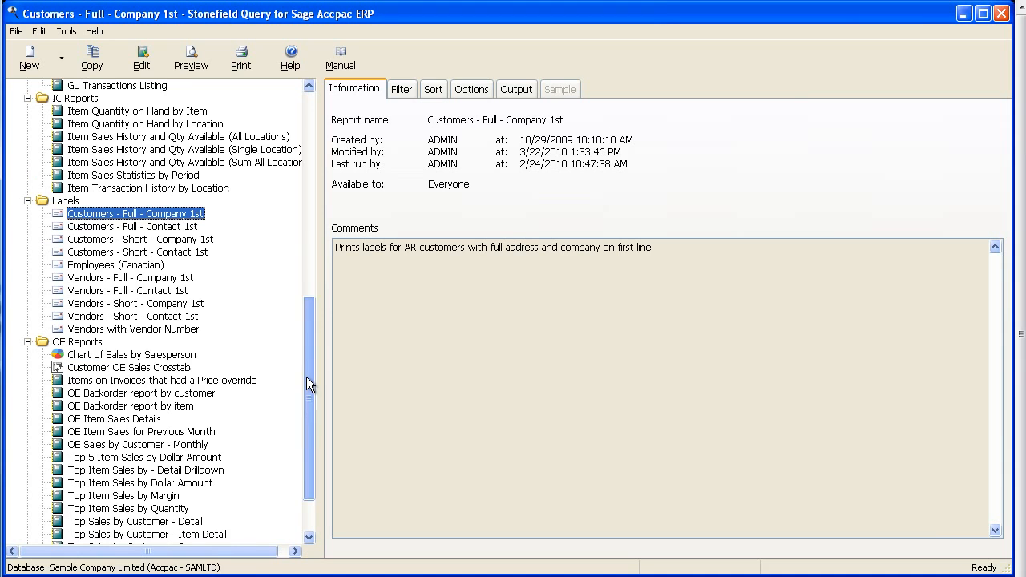
{"action": "left_click", "coordinate": [116, 355]}
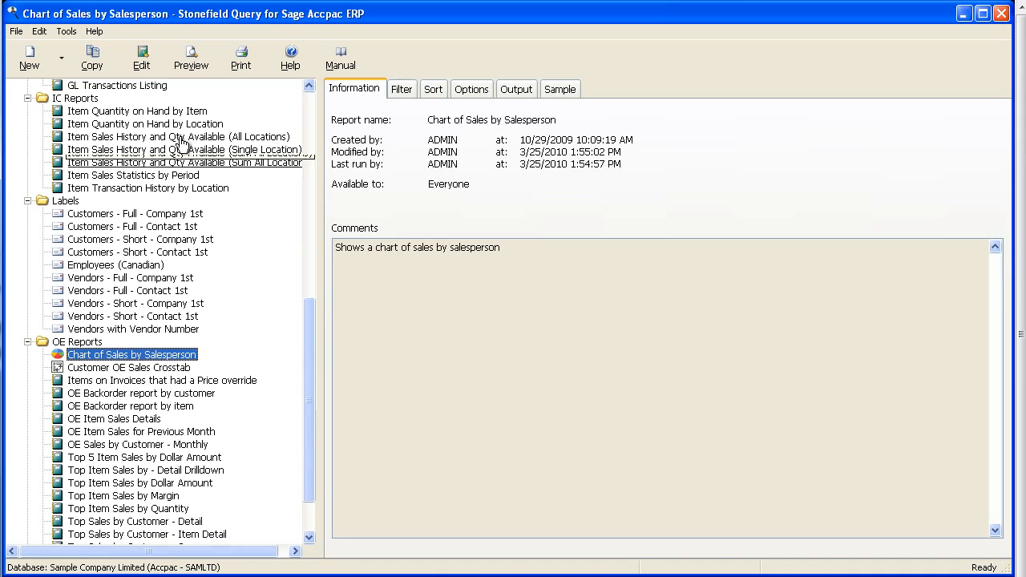
{"action": "left_click", "coordinate": [145, 59]}
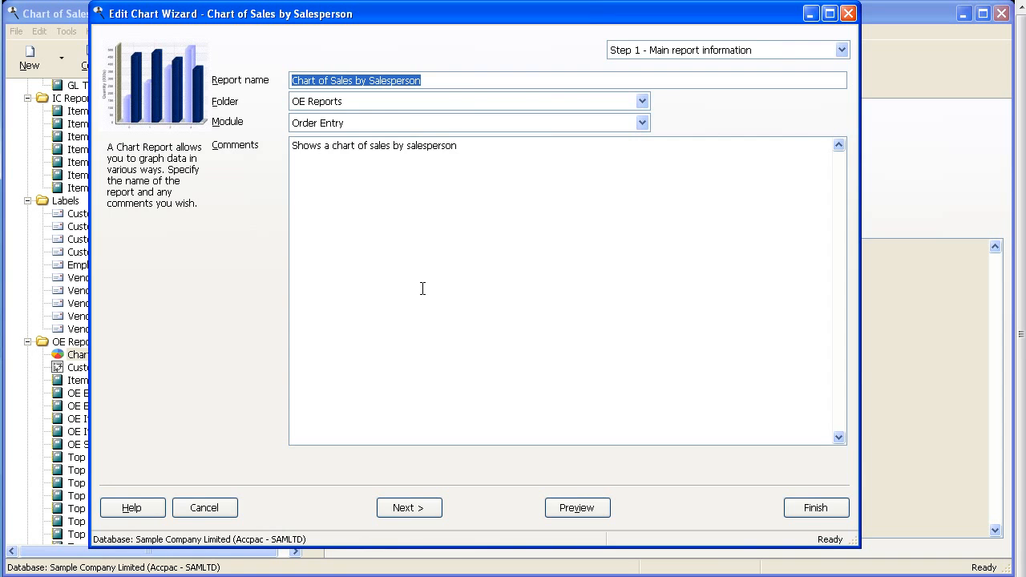
Step: Review the chart's selected data fields, and preview the chart with the existing transaction date range
{"action": "left_click", "coordinate": [425, 508]}
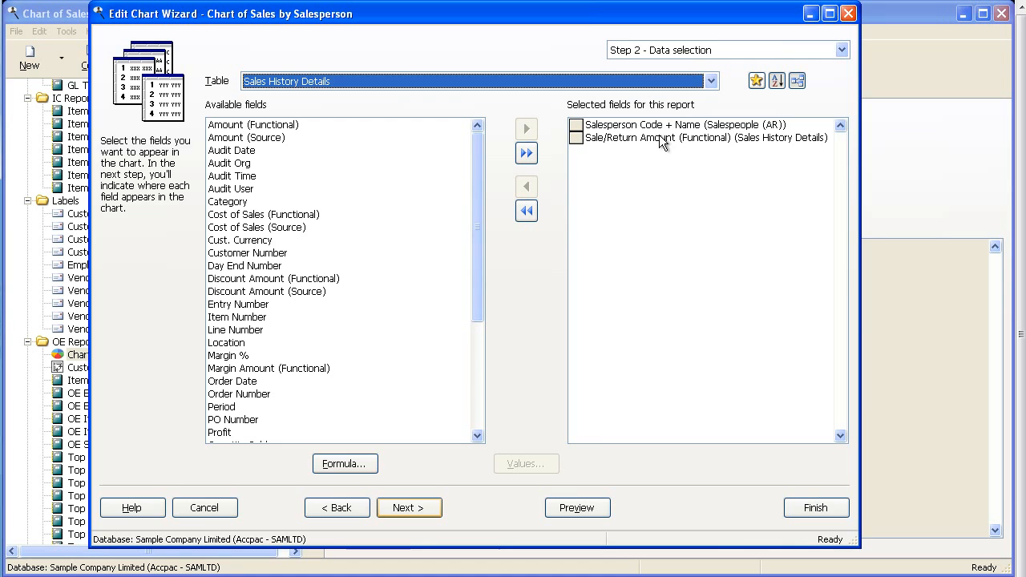
{"action": "left_click", "coordinate": [577, 507]}
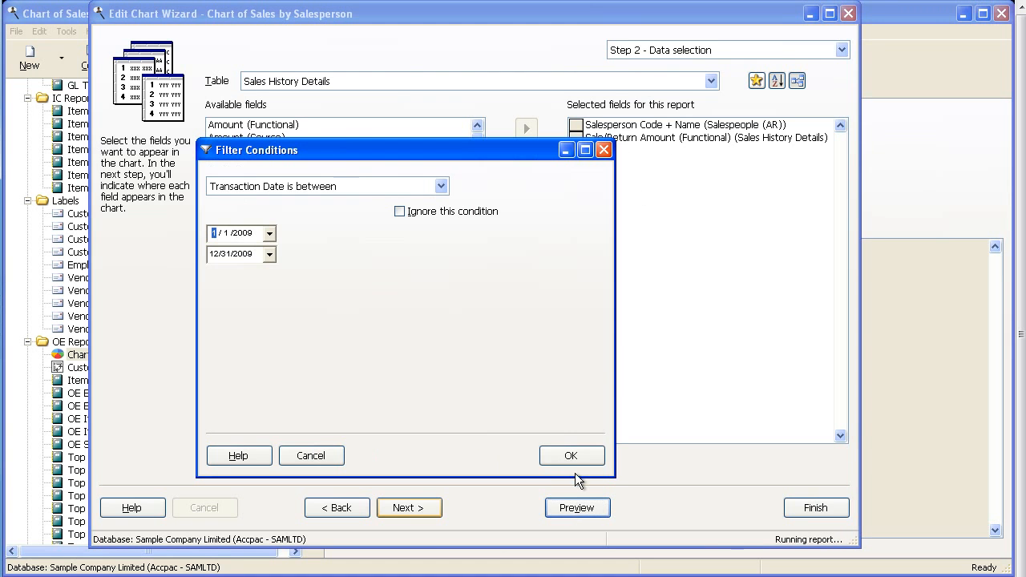
{"action": "left_click", "coordinate": [573, 453]}
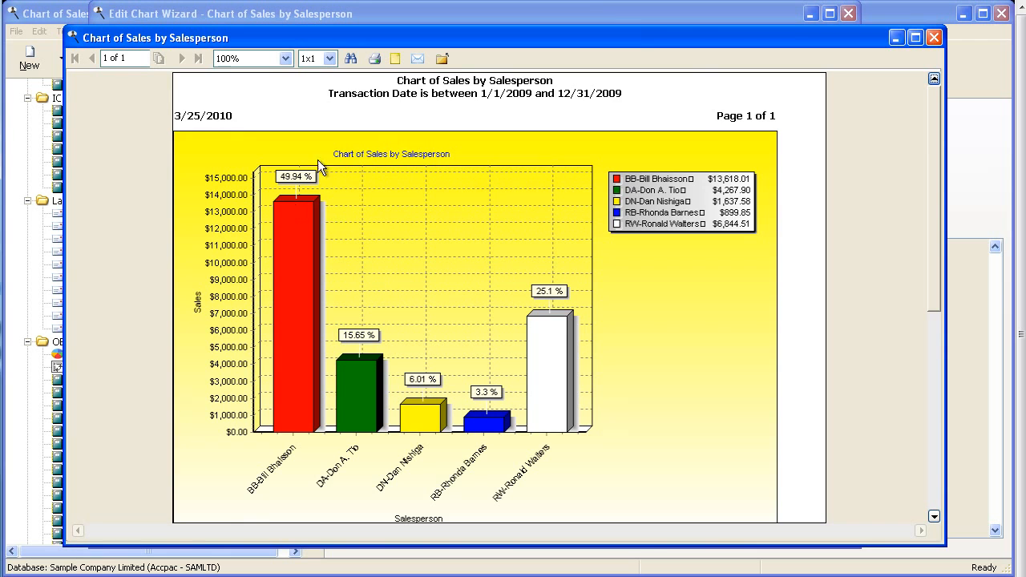
{"action": "left_click", "coordinate": [442, 58]}
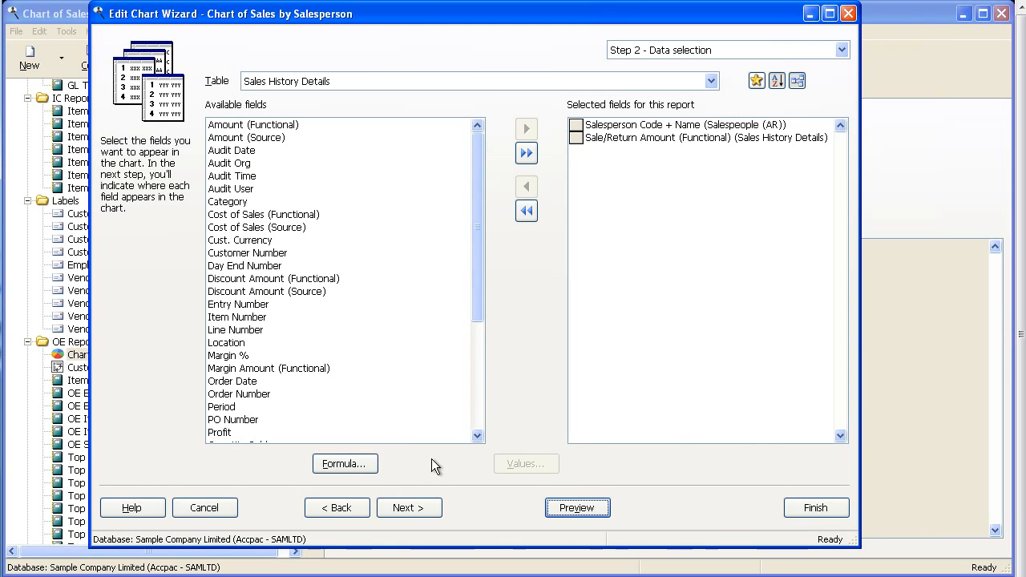
Step: Proceed through the chart layout to the formatting options, and try the Pie and Bar chart types before returning to Column
{"action": "left_click", "coordinate": [402, 507]}
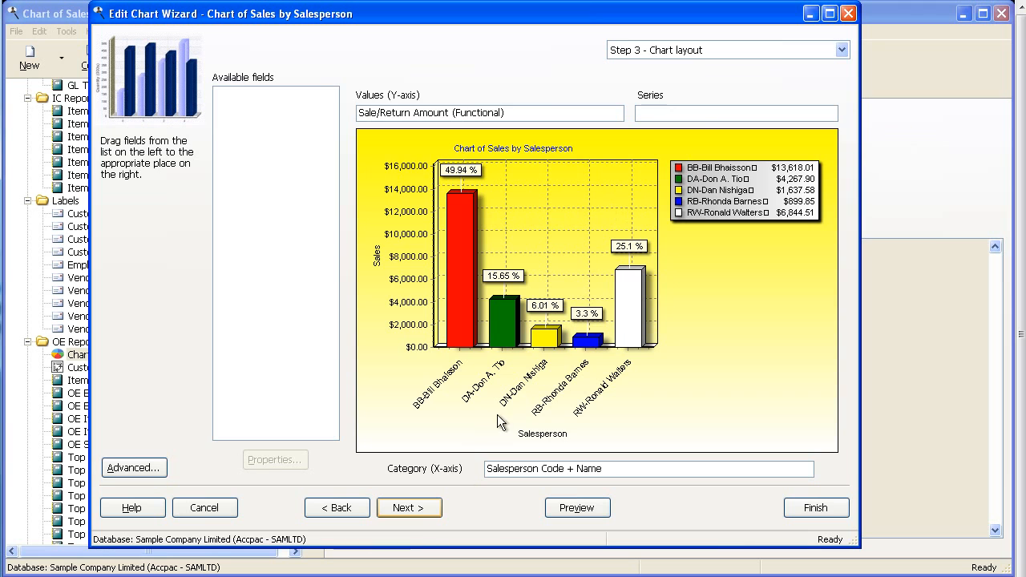
{"action": "left_click", "coordinate": [421, 507]}
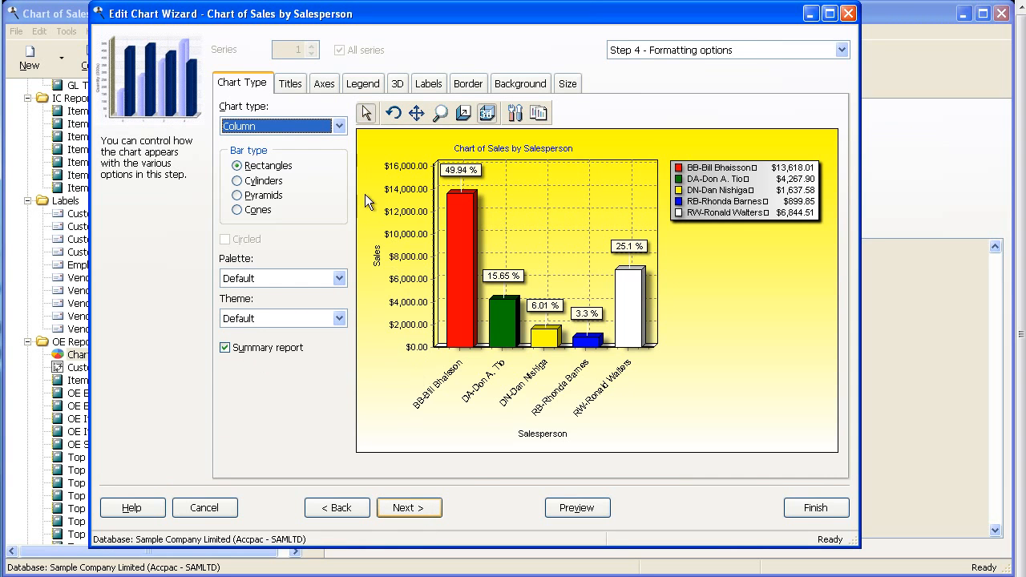
{"action": "left_click", "coordinate": [339, 127]}
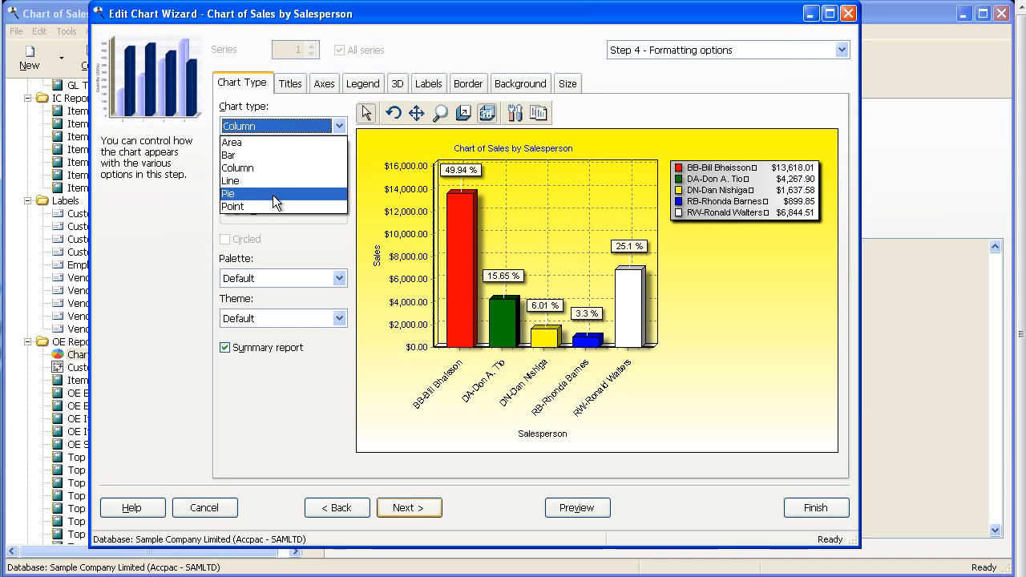
{"action": "left_click", "coordinate": [273, 194]}
{"action": "left_click", "coordinate": [332, 128]}
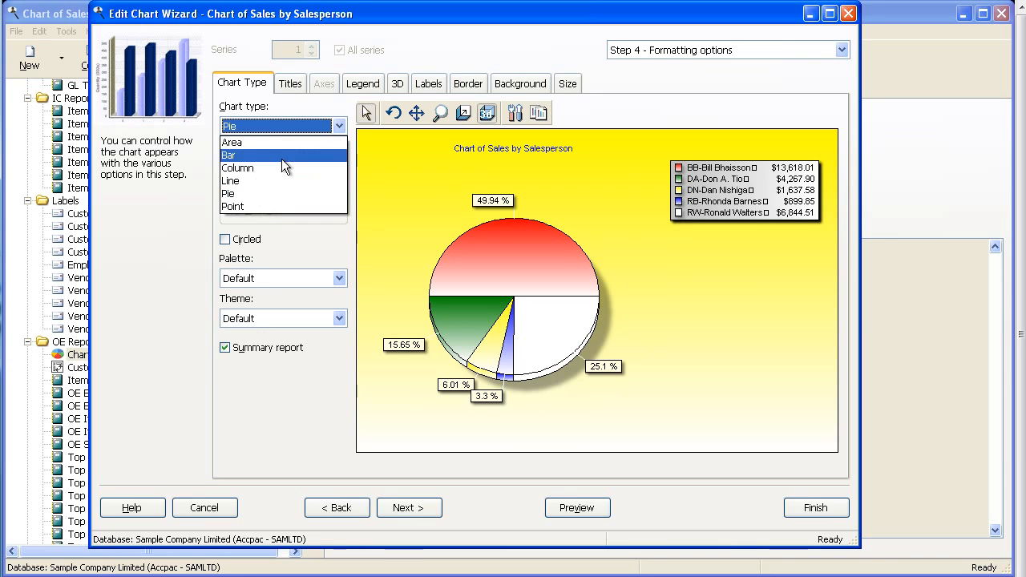
{"action": "left_click", "coordinate": [282, 157]}
{"action": "left_click", "coordinate": [302, 128]}
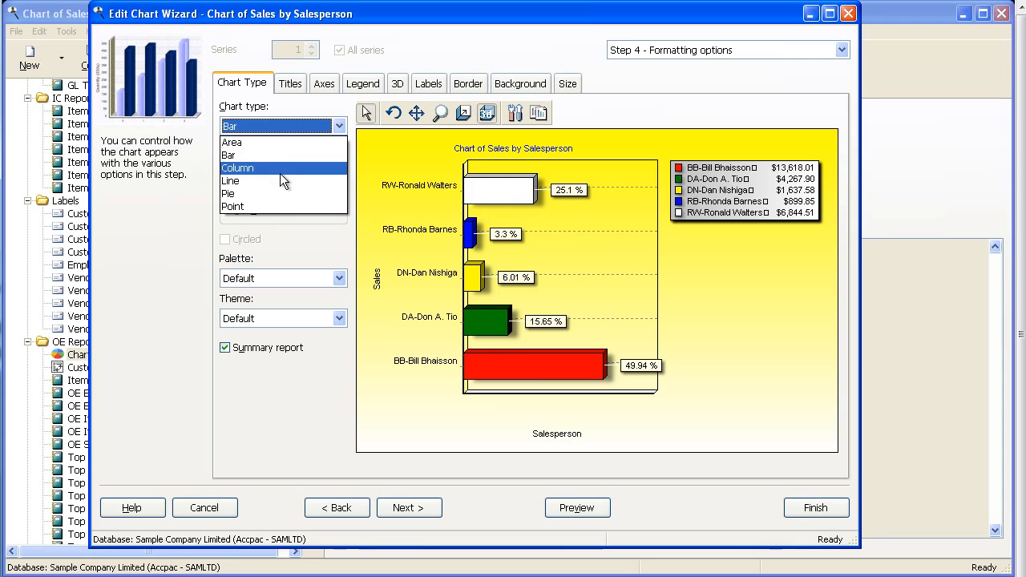
{"action": "left_click", "coordinate": [279, 172]}
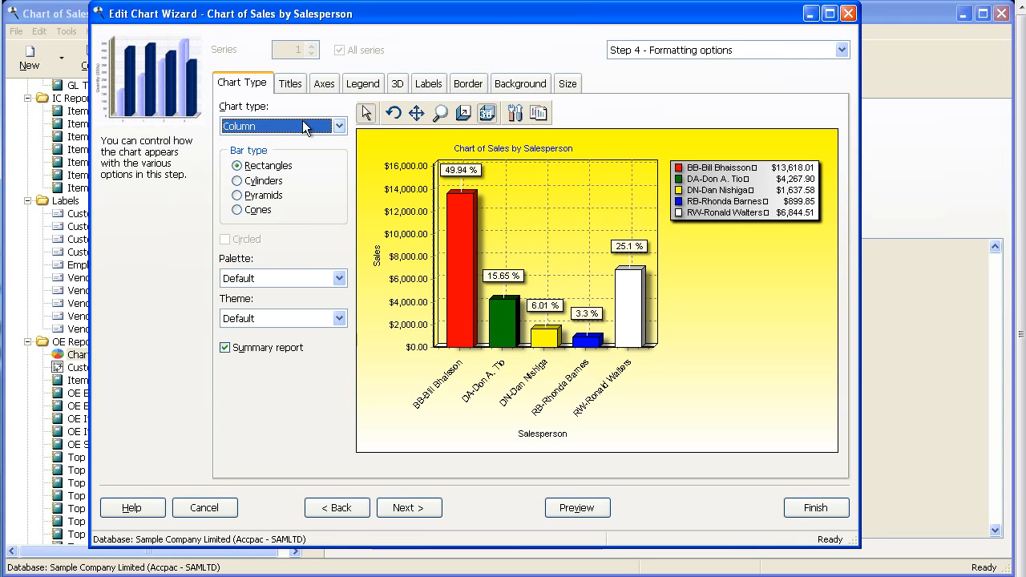
Step: Hide the chart legend, and try the Category & Value point label style before setting it to Value
{"action": "left_click", "coordinate": [353, 85]}
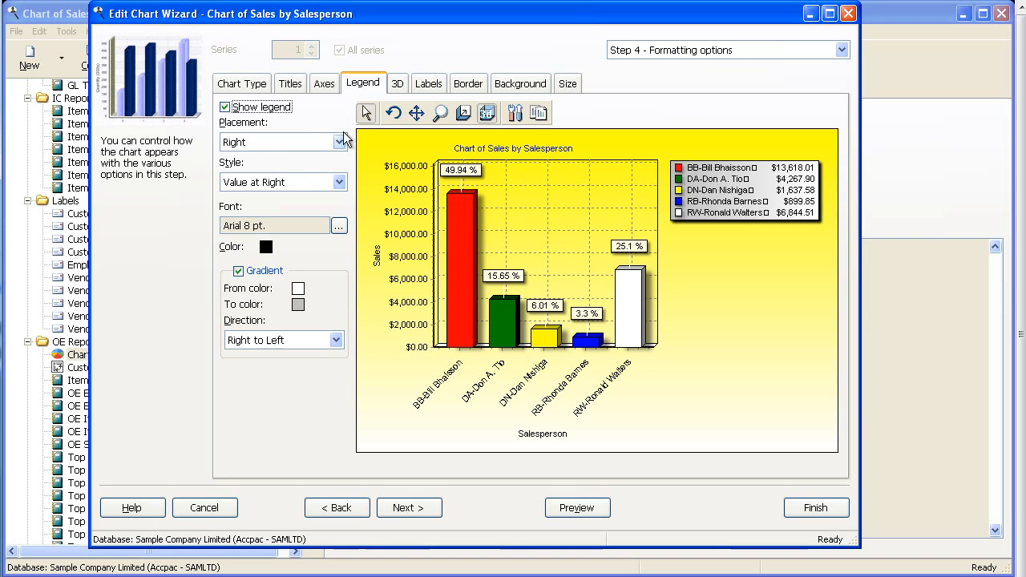
{"action": "left_click", "coordinate": [240, 109]}
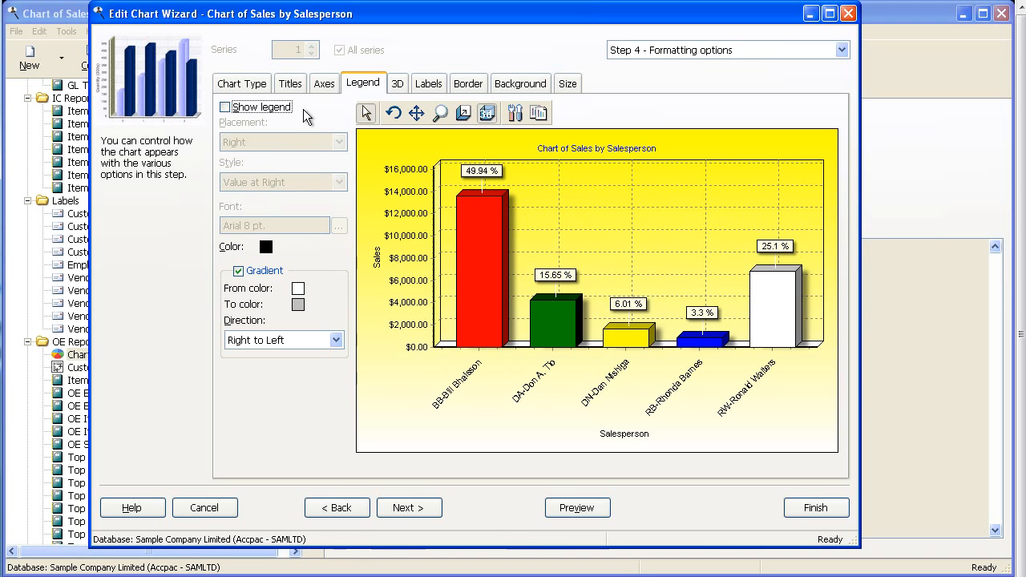
{"action": "left_click", "coordinate": [430, 84]}
{"action": "left_click", "coordinate": [334, 327]}
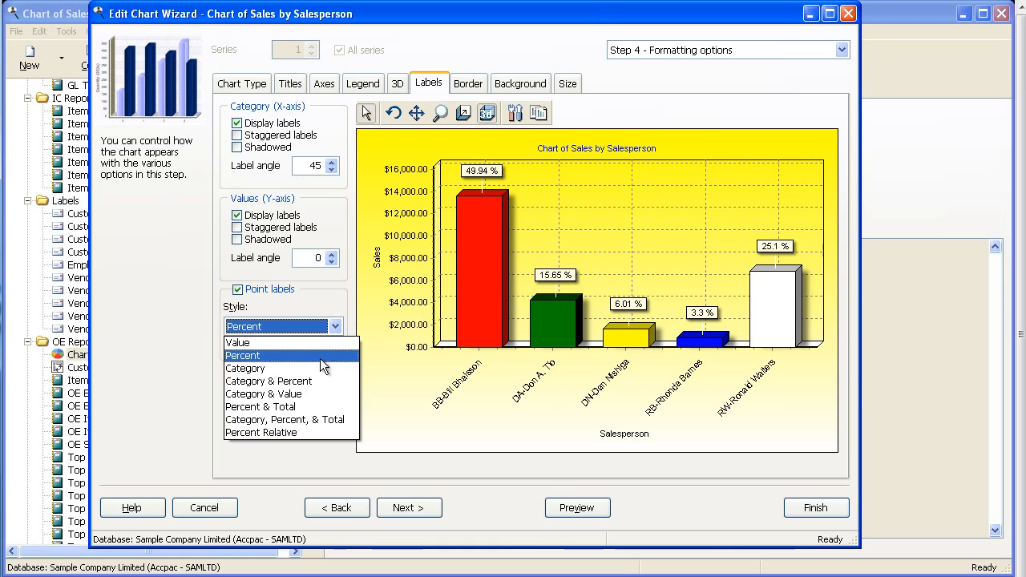
{"action": "left_click", "coordinate": [302, 395]}
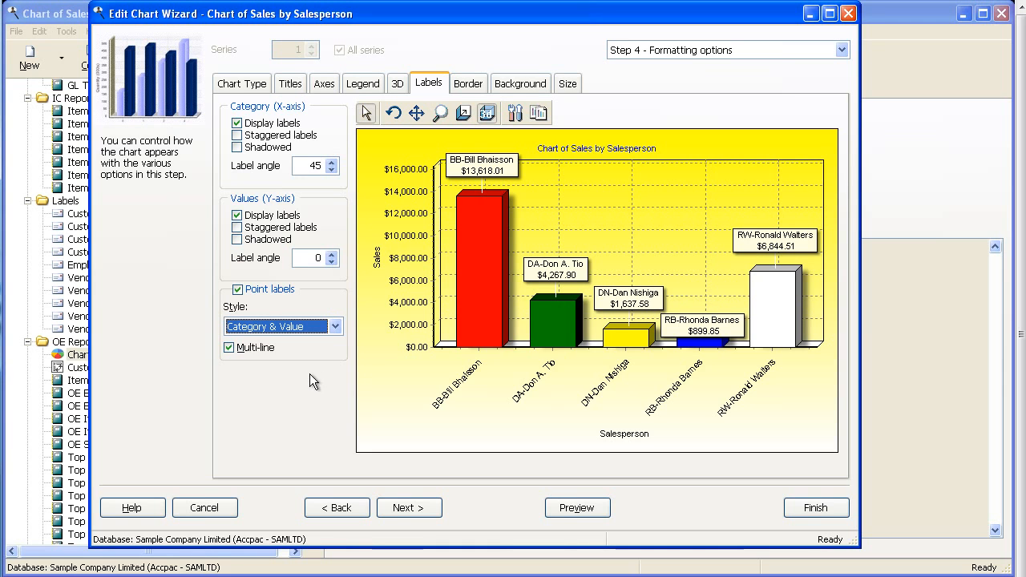
{"action": "left_click", "coordinate": [334, 327]}
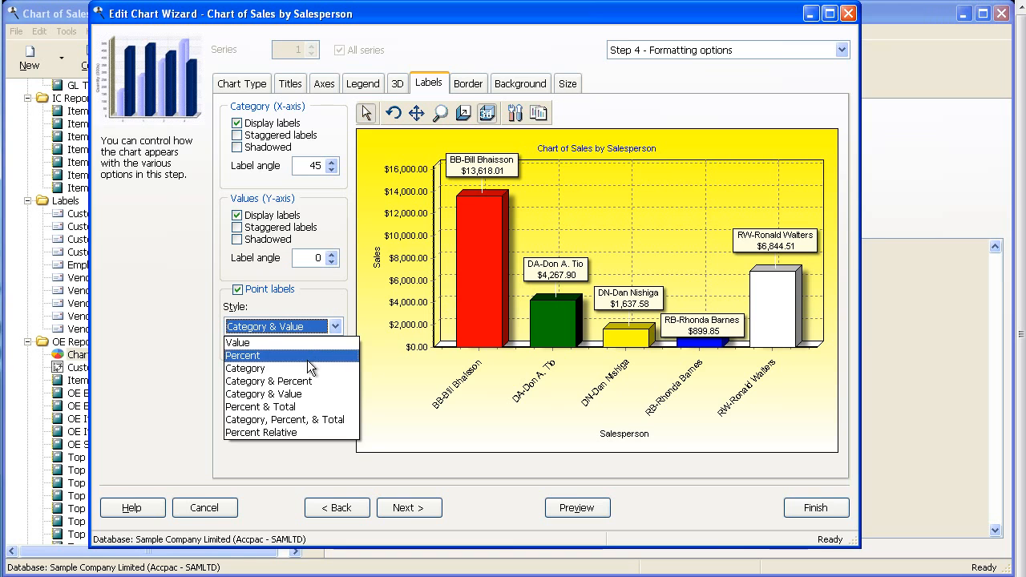
{"action": "left_click", "coordinate": [302, 344]}
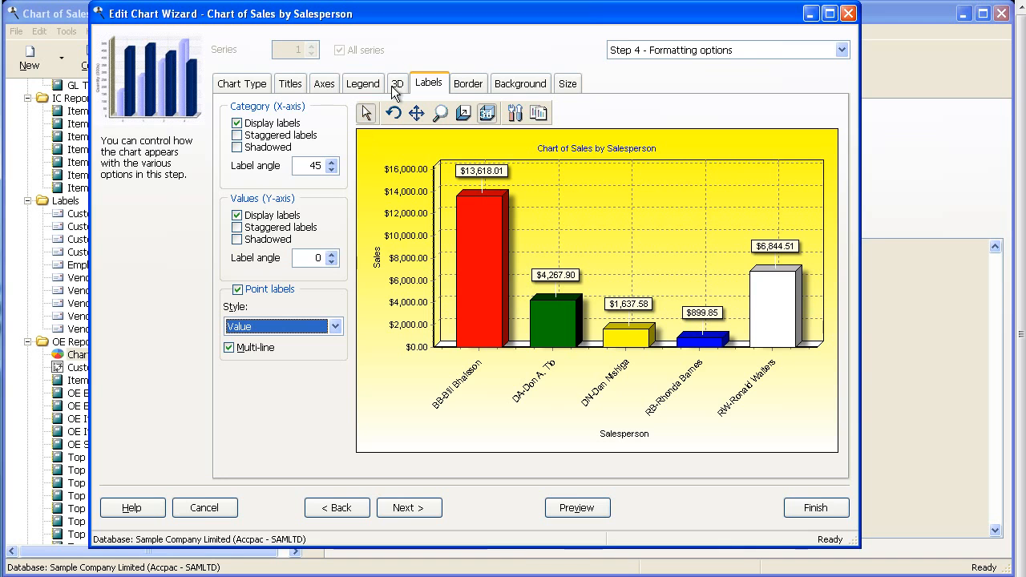
Step: Change the chart background gradient's From color to green, and cancel the chart edit, discarding all changes
{"action": "left_click", "coordinate": [473, 86]}
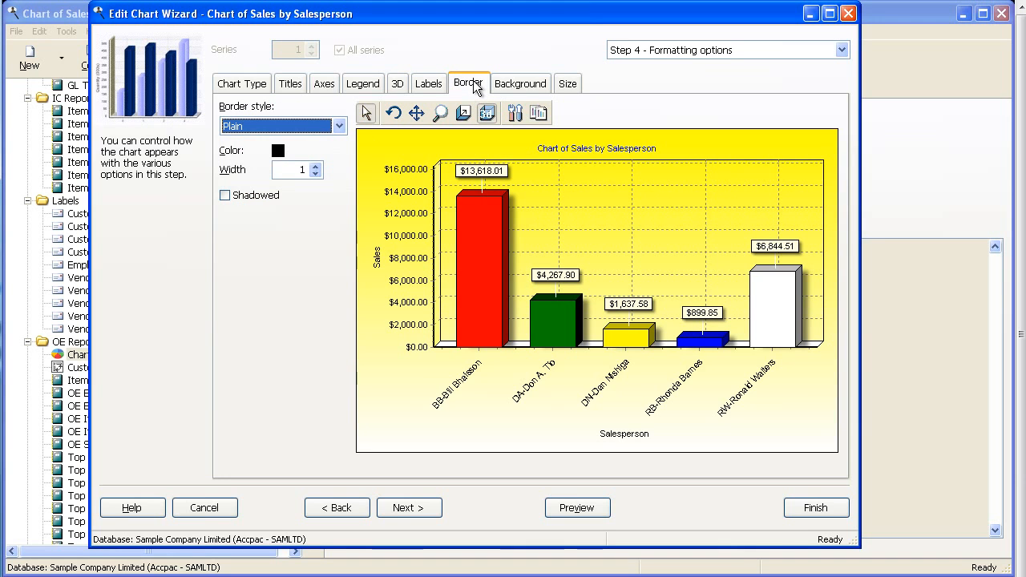
{"action": "left_click", "coordinate": [519, 83]}
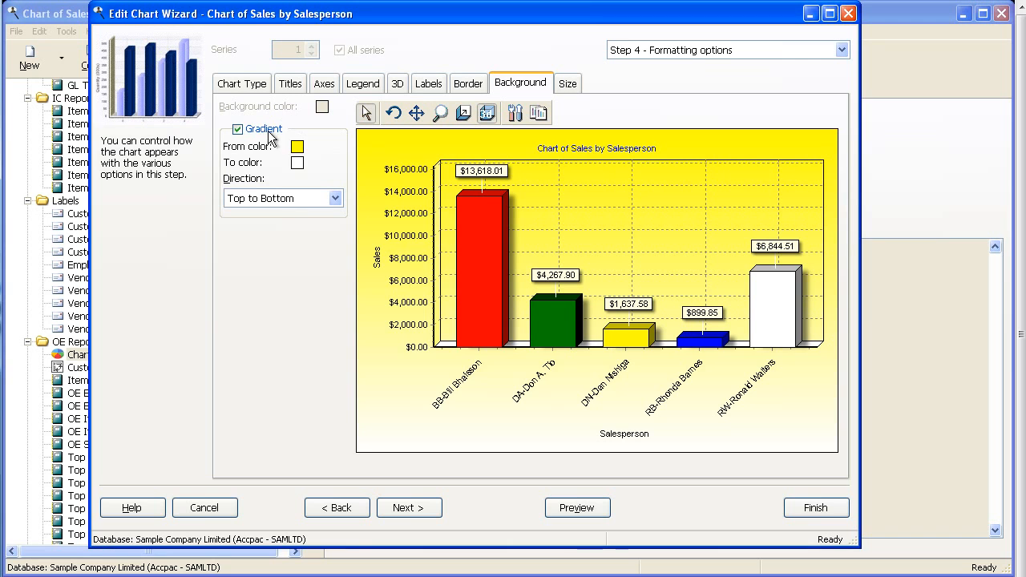
{"action": "left_click", "coordinate": [296, 146]}
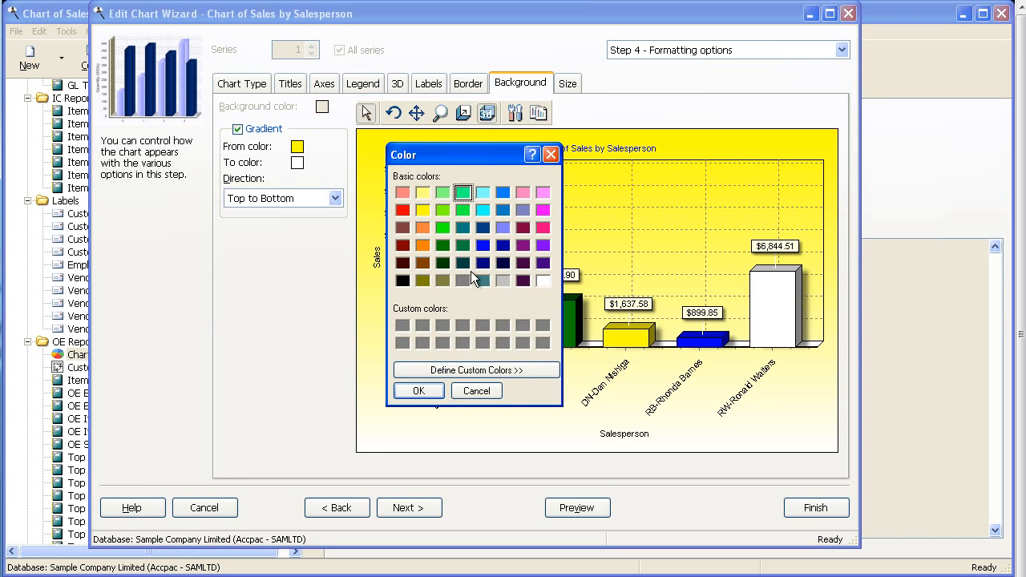
{"action": "left_click", "coordinate": [416, 393]}
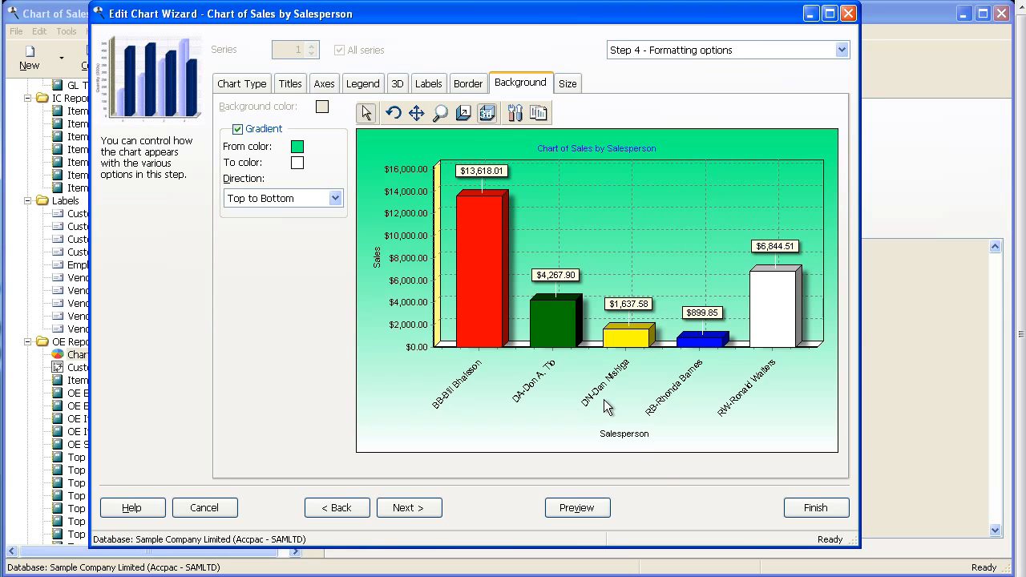
{"action": "left_click", "coordinate": [204, 509]}
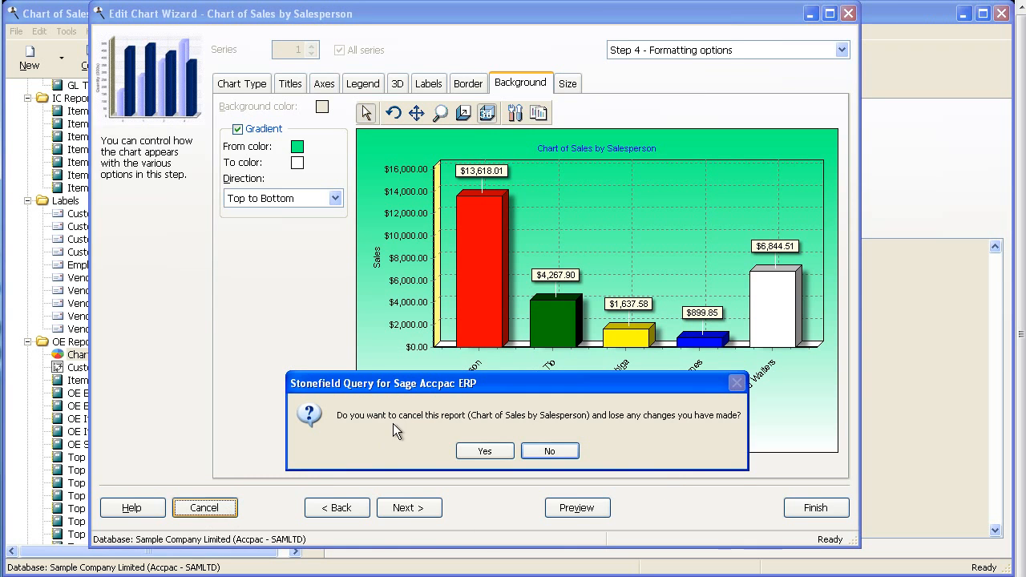
{"action": "left_click", "coordinate": [485, 451]}
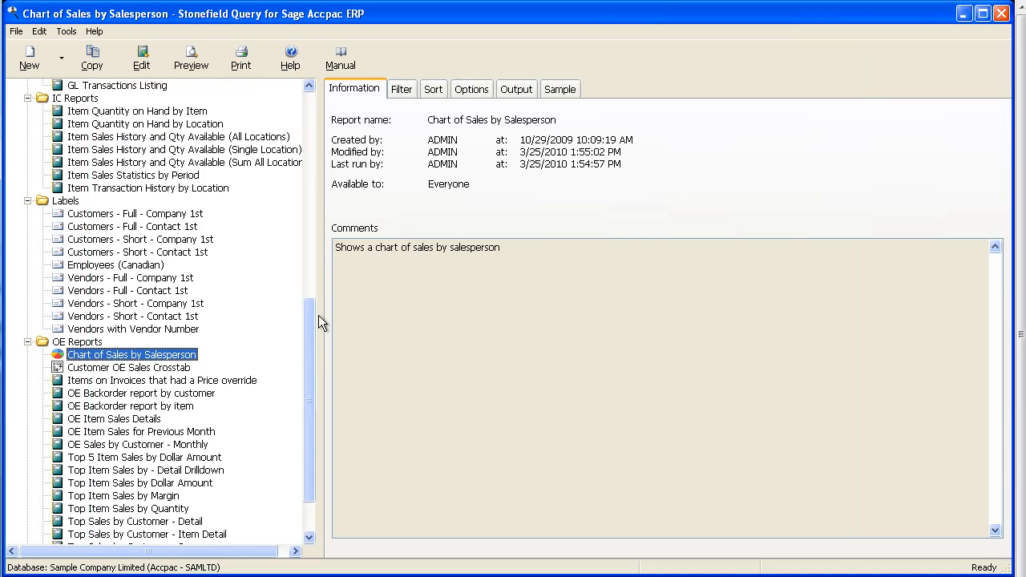
Step: Review the Customer List external report's setup from main information through security options, cancel the edit, and preview the report
{"action": "left_click_drag", "start_coordinate": [303, 331], "coordinate": [312, 182]}
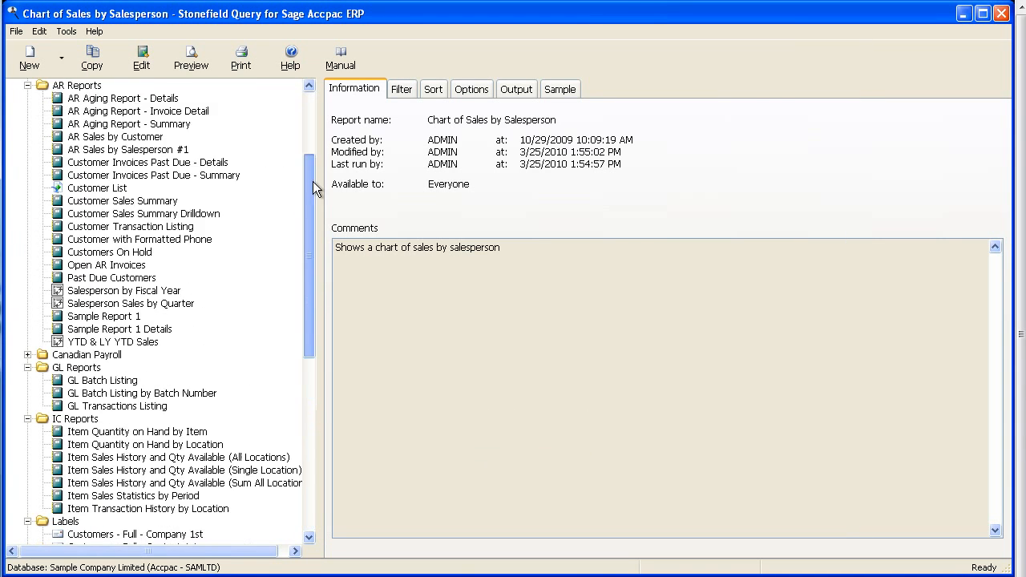
{"action": "scroll", "coordinate": [313, 177], "scroll_direction": "up", "scroll_amount": 2}
{"action": "left_click", "coordinate": [97, 265]}
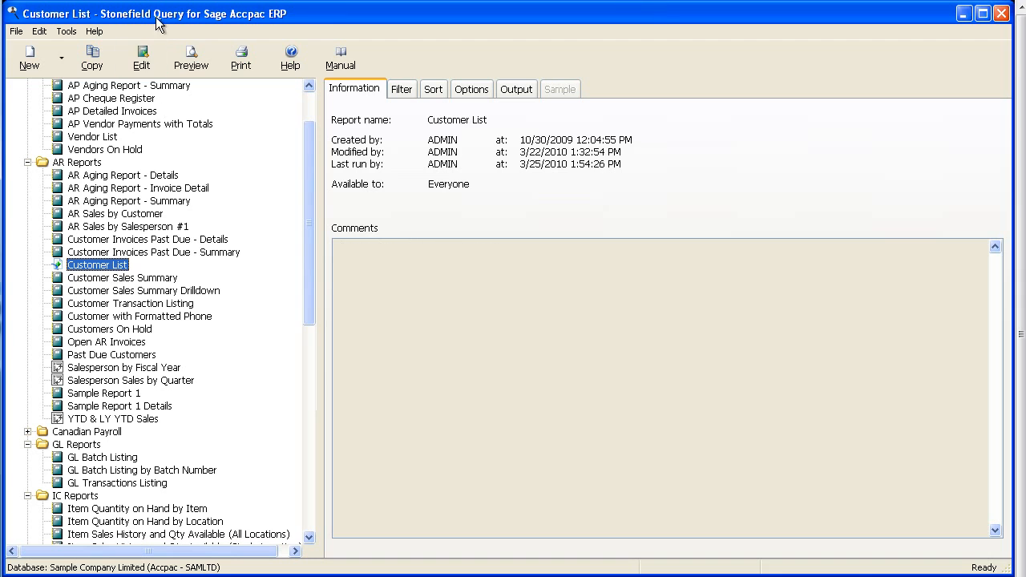
{"action": "left_click", "coordinate": [141, 58]}
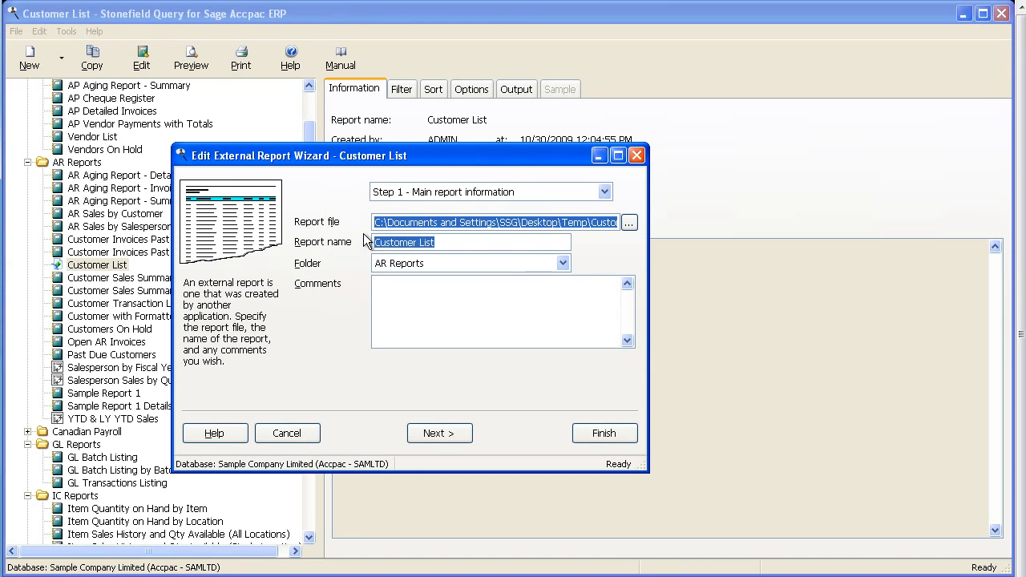
{"action": "left_click", "coordinate": [450, 435]}
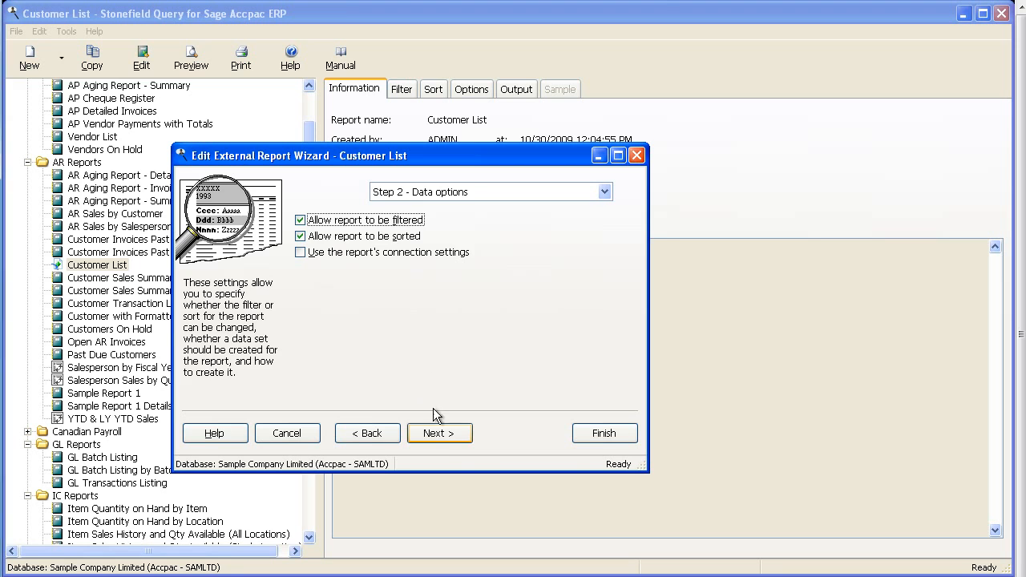
{"action": "left_click", "coordinate": [439, 434]}
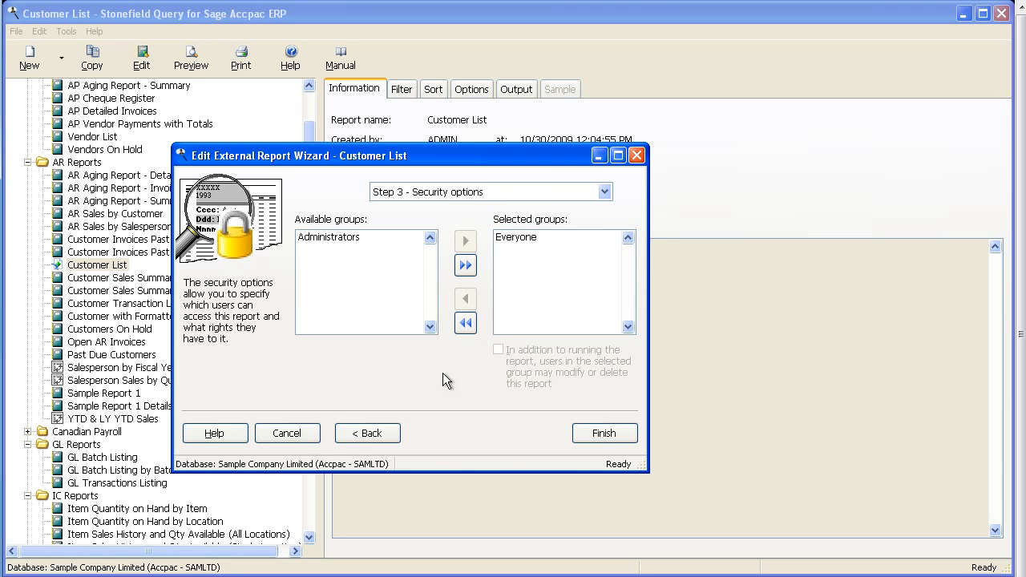
{"action": "left_click", "coordinate": [302, 438]}
{"action": "left_click", "coordinate": [190, 56]}
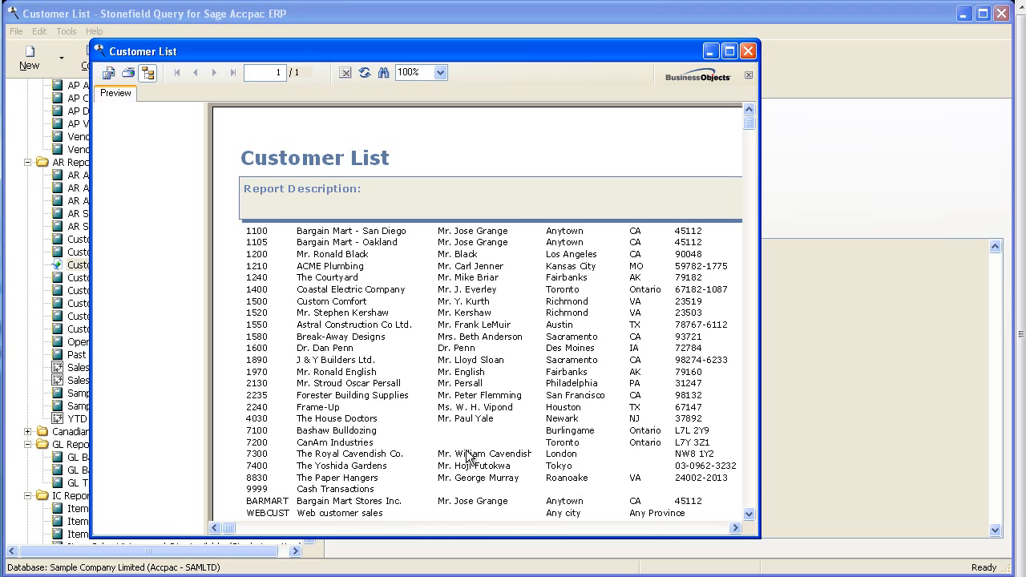
{"action": "left_click", "coordinate": [748, 53]}
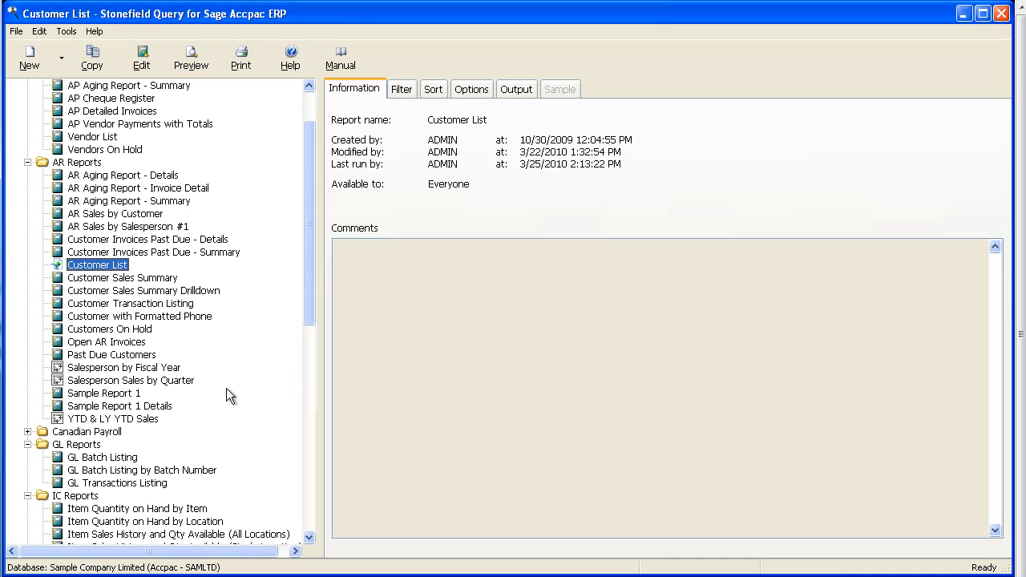
Step: View the scheduling options for Sample Report 1 in the AR Reports folder, and cancel without creating a schedule
{"action": "left_click", "coordinate": [104, 393]}
{"action": "right_click", "coordinate": [104, 393]}
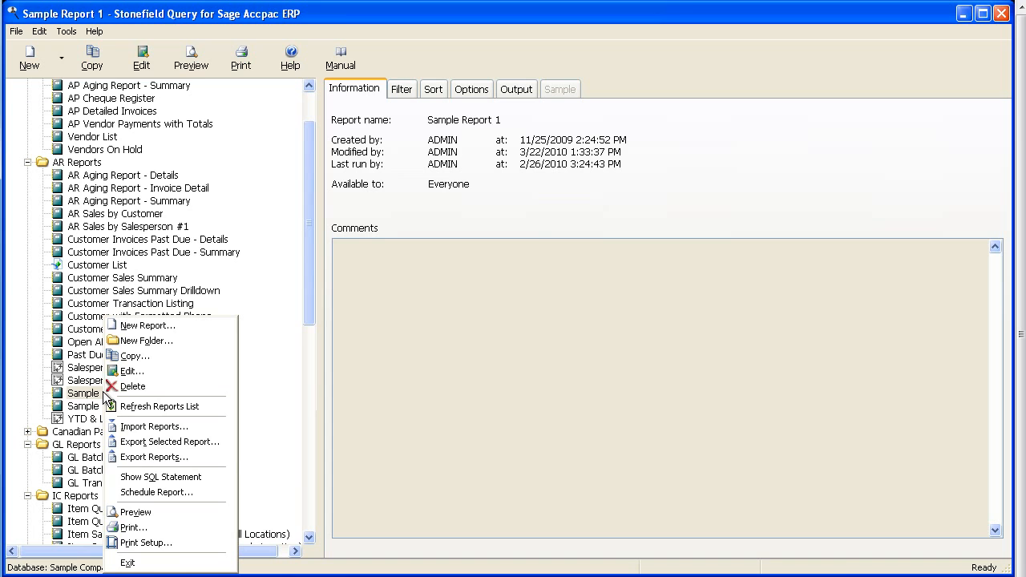
{"action": "left_click", "coordinate": [346, 412]}
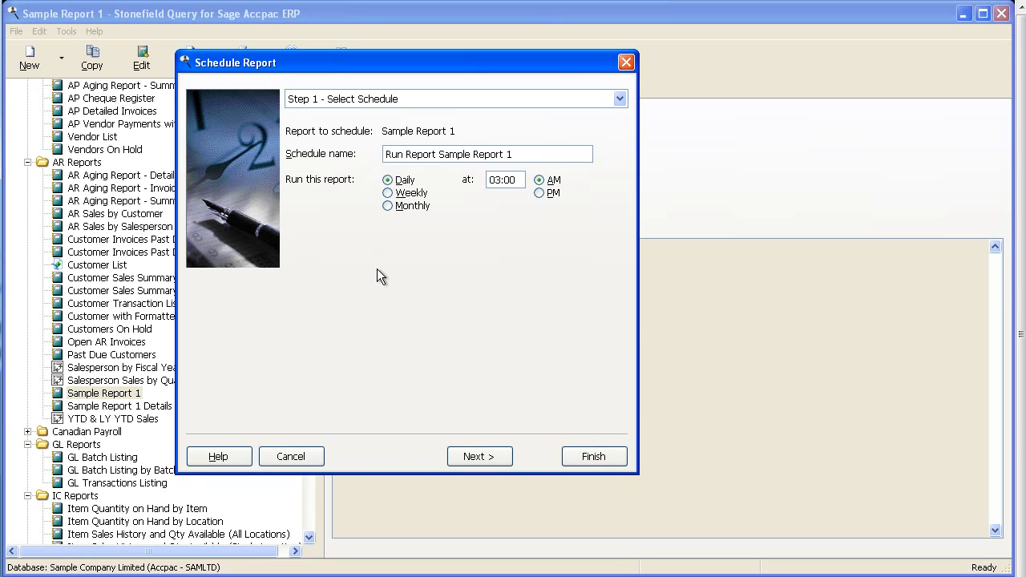
{"action": "left_click", "coordinate": [313, 454]}
{"action": "left_click_drag", "start_coordinate": [306, 207], "coordinate": [310, 151]}
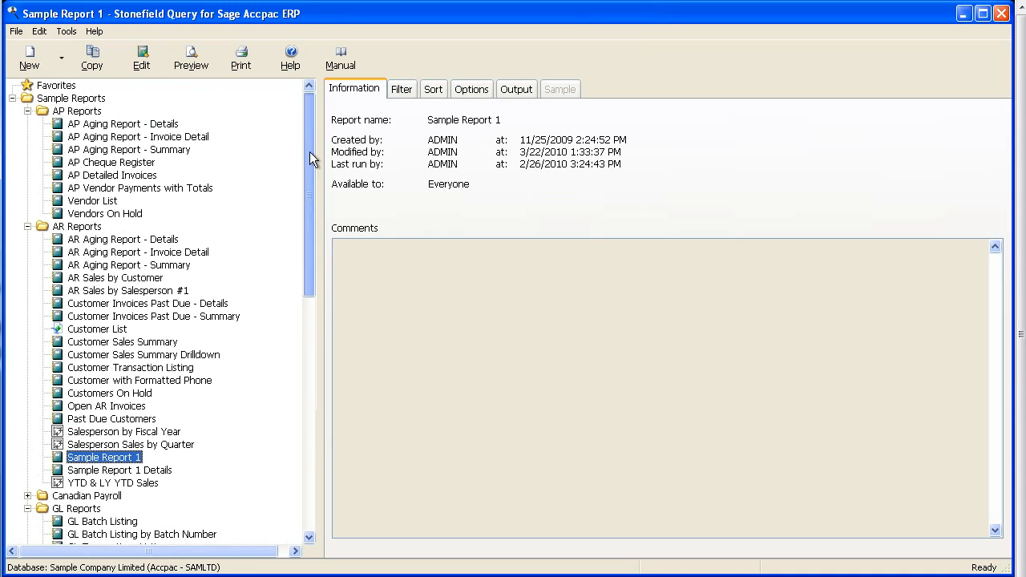